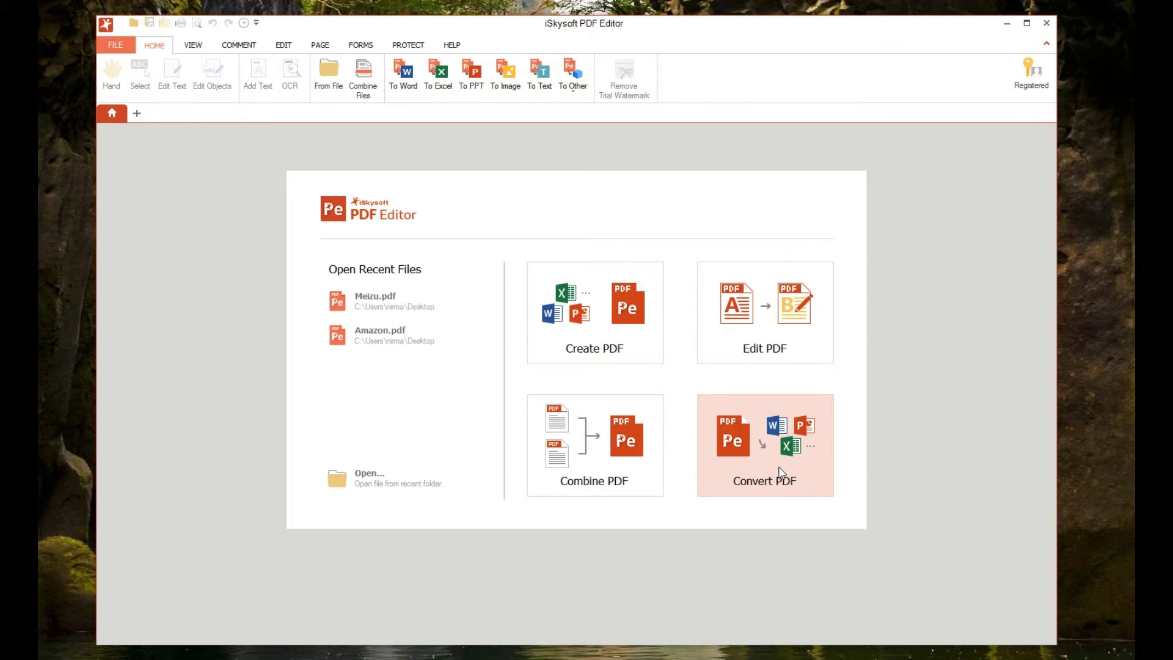
- Create a PDF from the taxi trip receipt file on the Desktop and scroll through the page
left_click(571, 343)
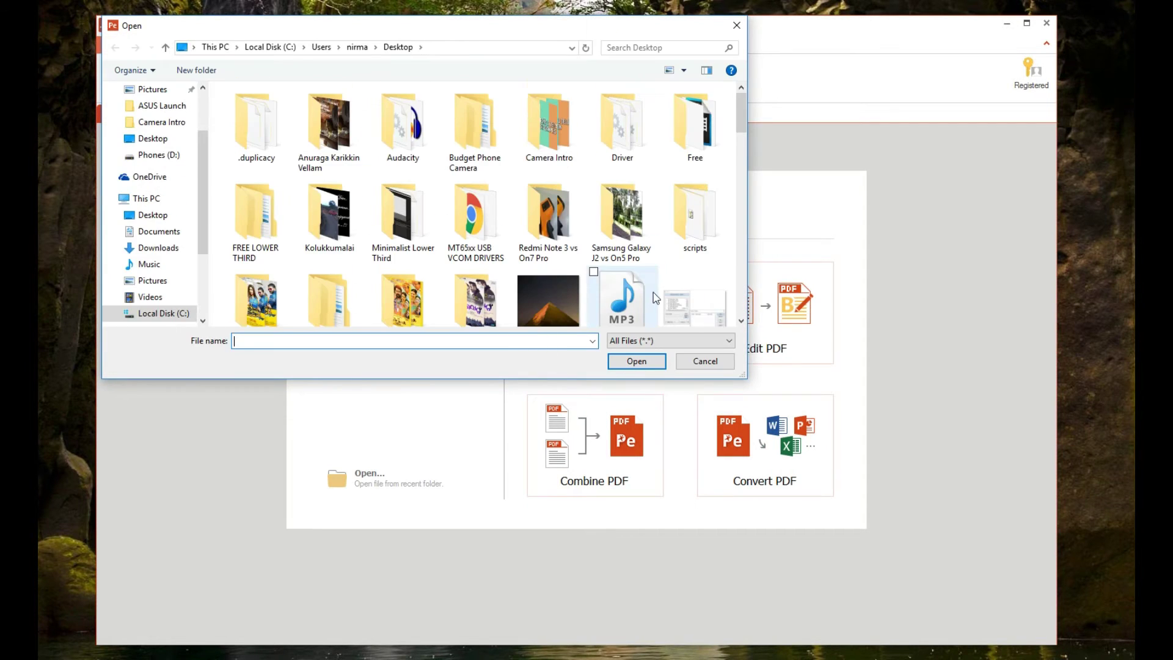
scroll(679, 265, "down", 5)
double_click(694, 173)
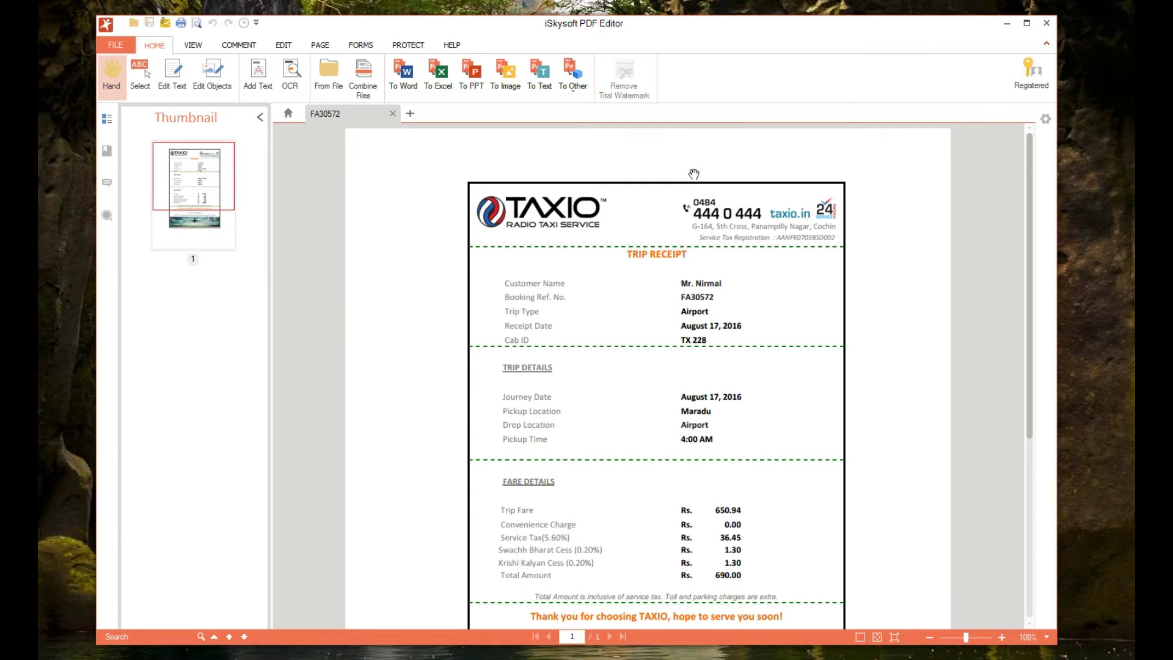
scroll(735, 243, "down", 5)
scroll(744, 241, "up", 3)
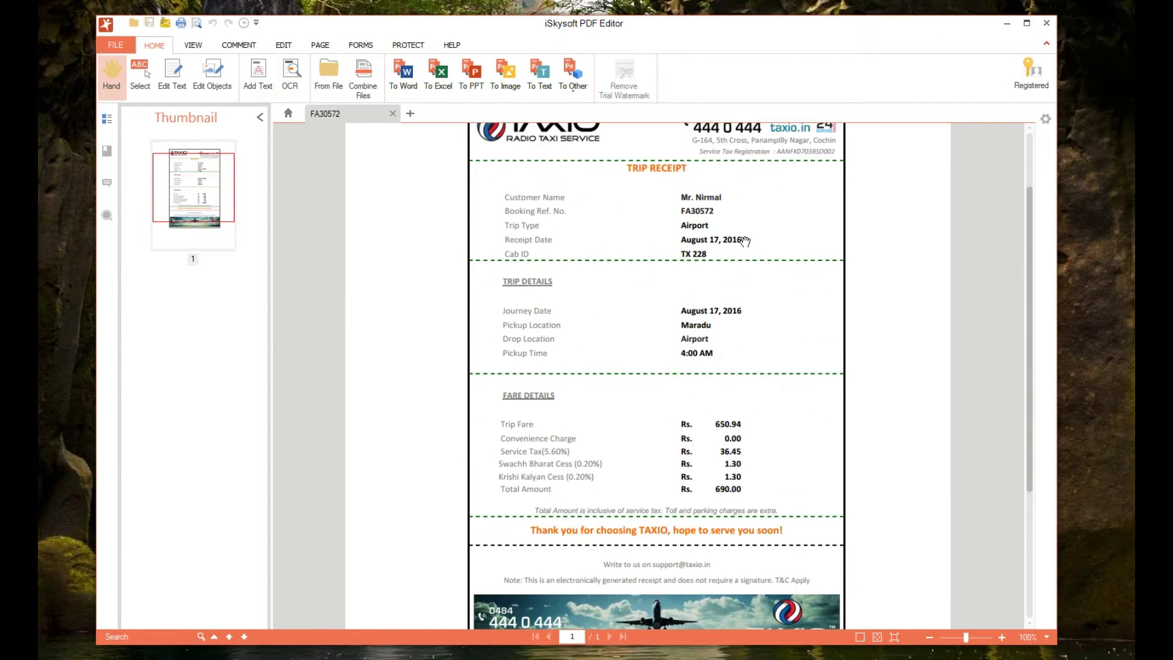
scroll(289, 205, "up", 2)
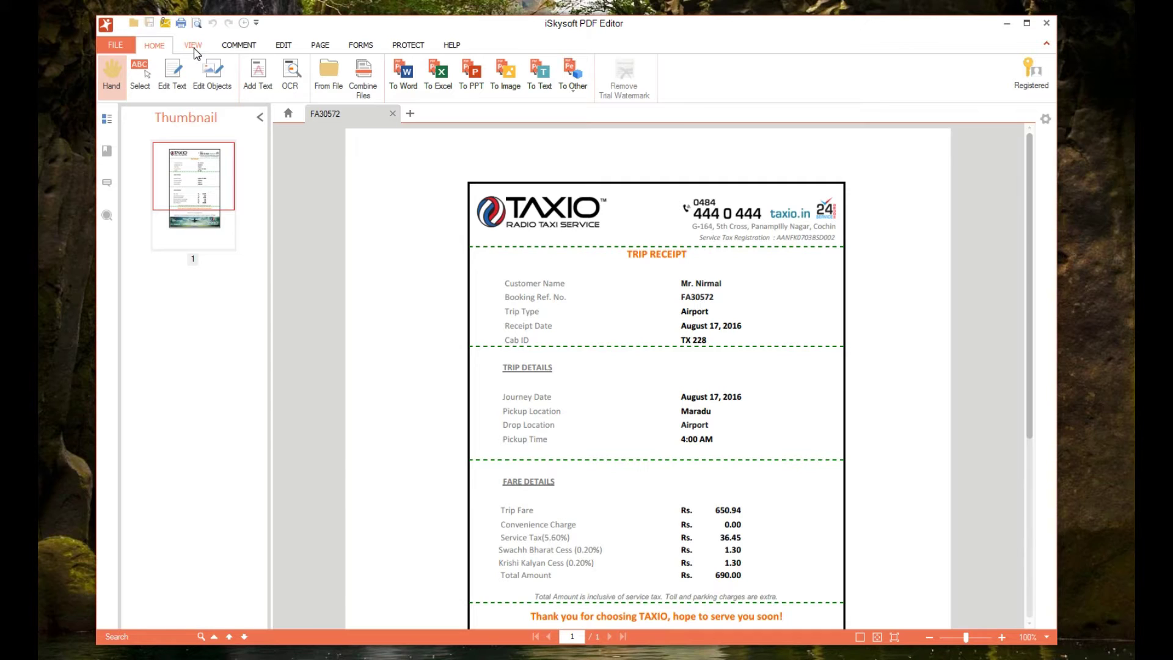
left_click(198, 49)
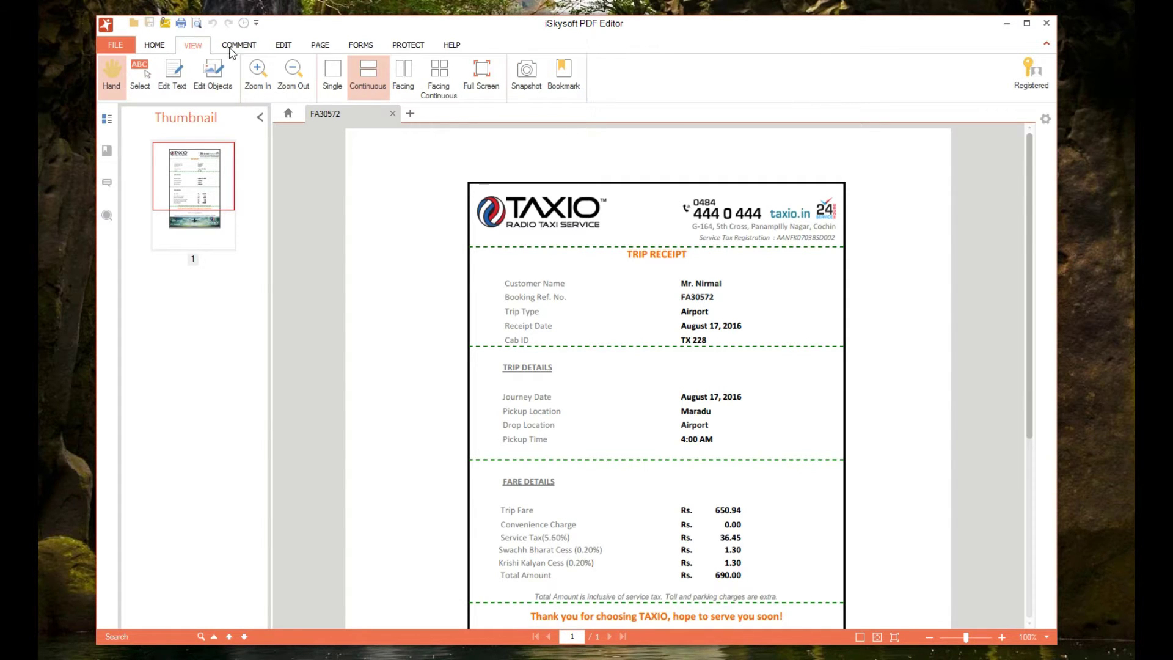
left_click(244, 47)
left_click(283, 46)
left_click(320, 46)
left_click(371, 46)
left_click(408, 46)
left_click(451, 45)
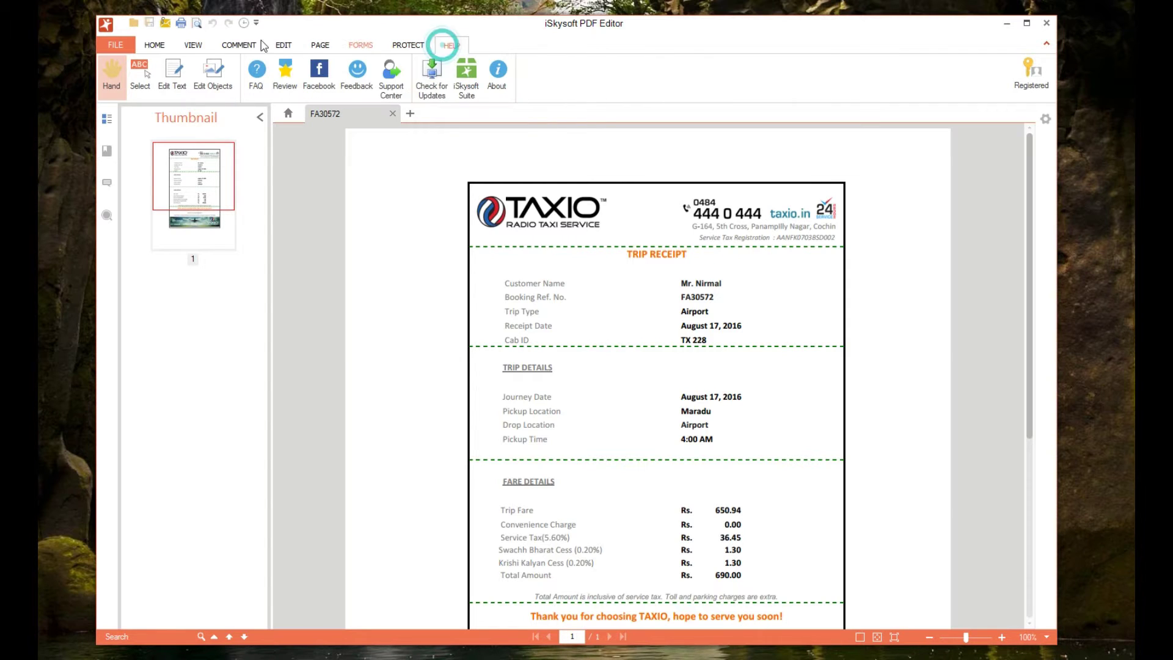
left_click(142, 49)
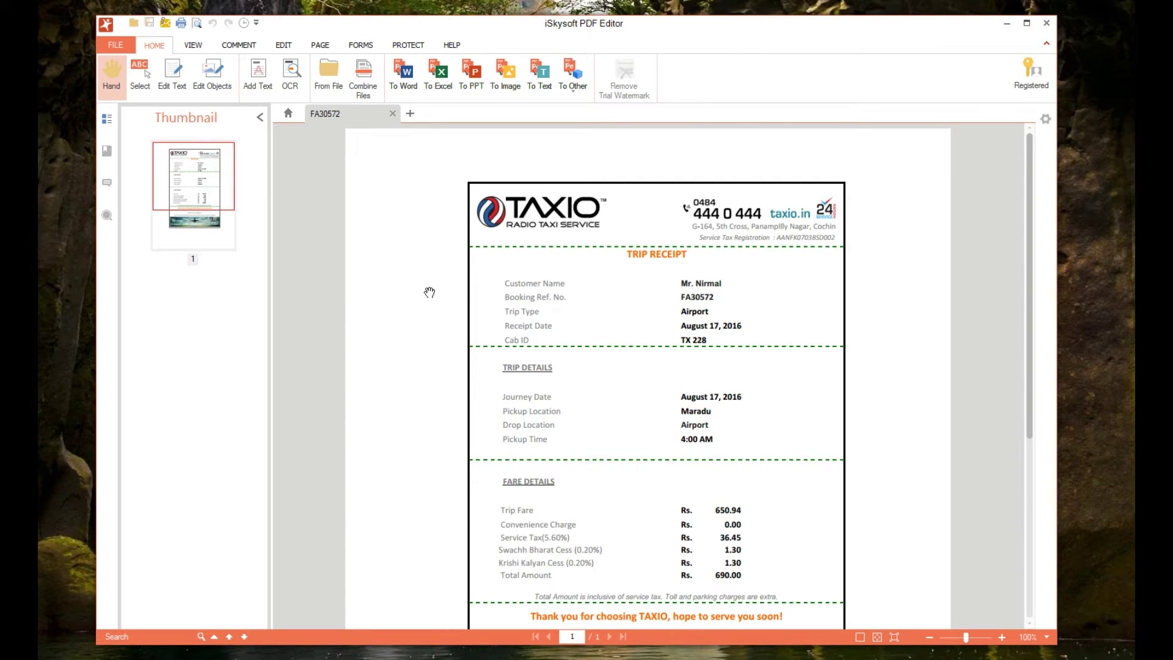
- Add a text box beside Airport reading 'Trip concluded'
left_click(257, 91)
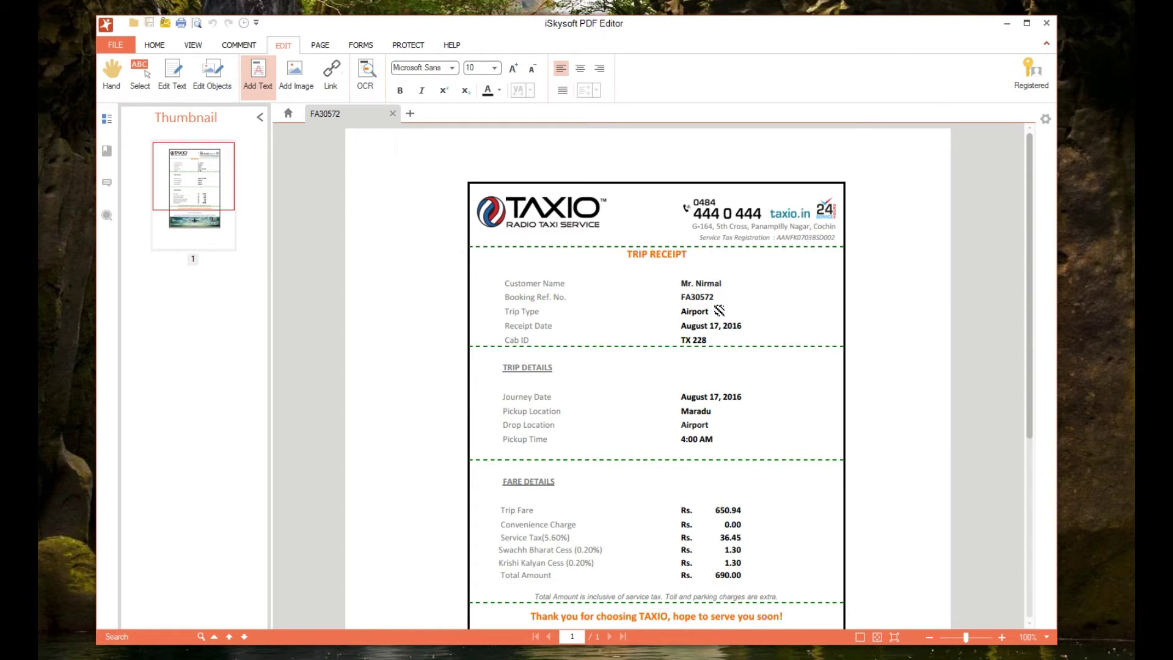
left_click(707, 308)
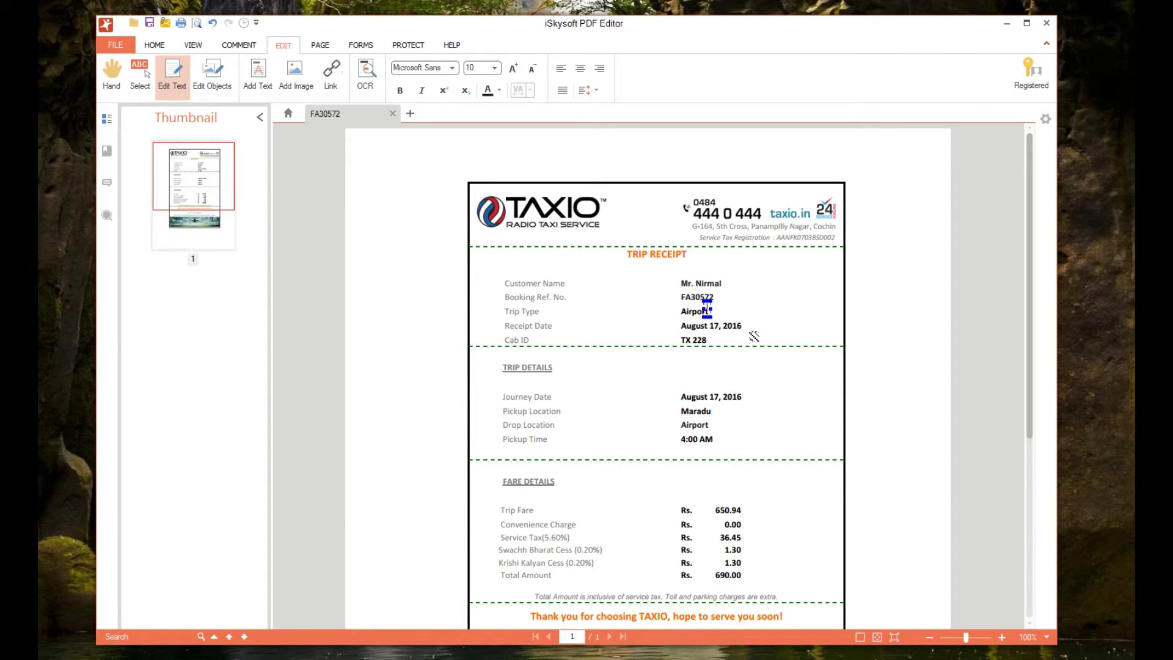
type("Trips")
key("BackSpace")
type("concluced")
key("BackSpace")
key("BackSpace")
key("BackSpace")
type("ded")
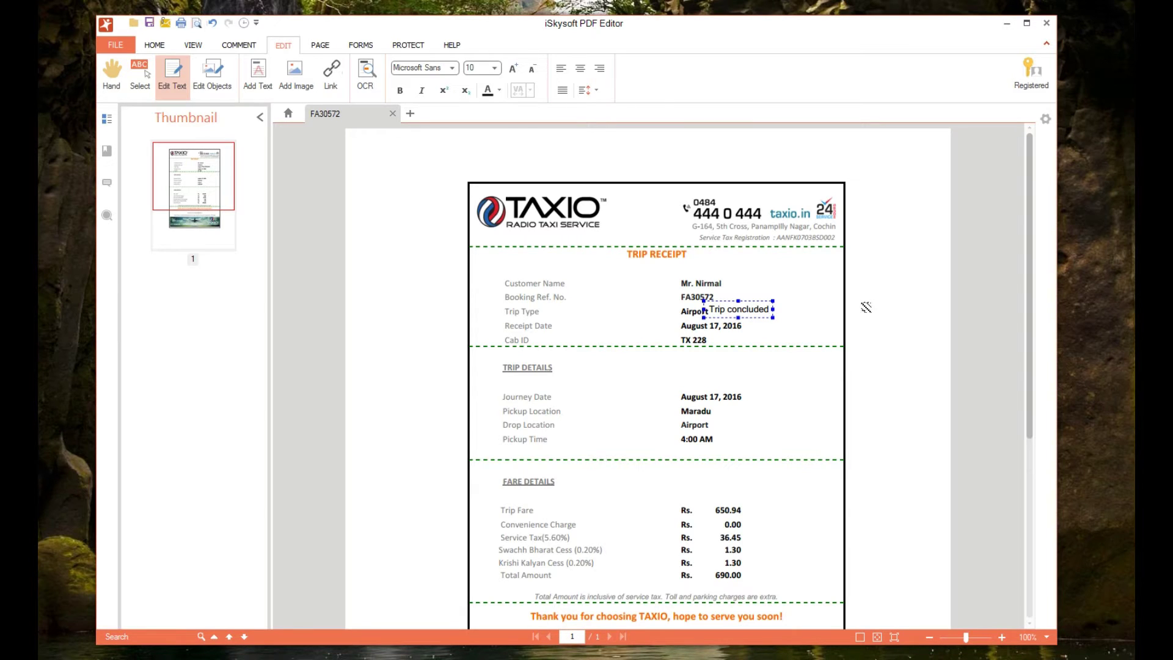
left_click(174, 78)
- Nudge the 'Trip concluded' text box slightly right and down into place
left_click(743, 313)
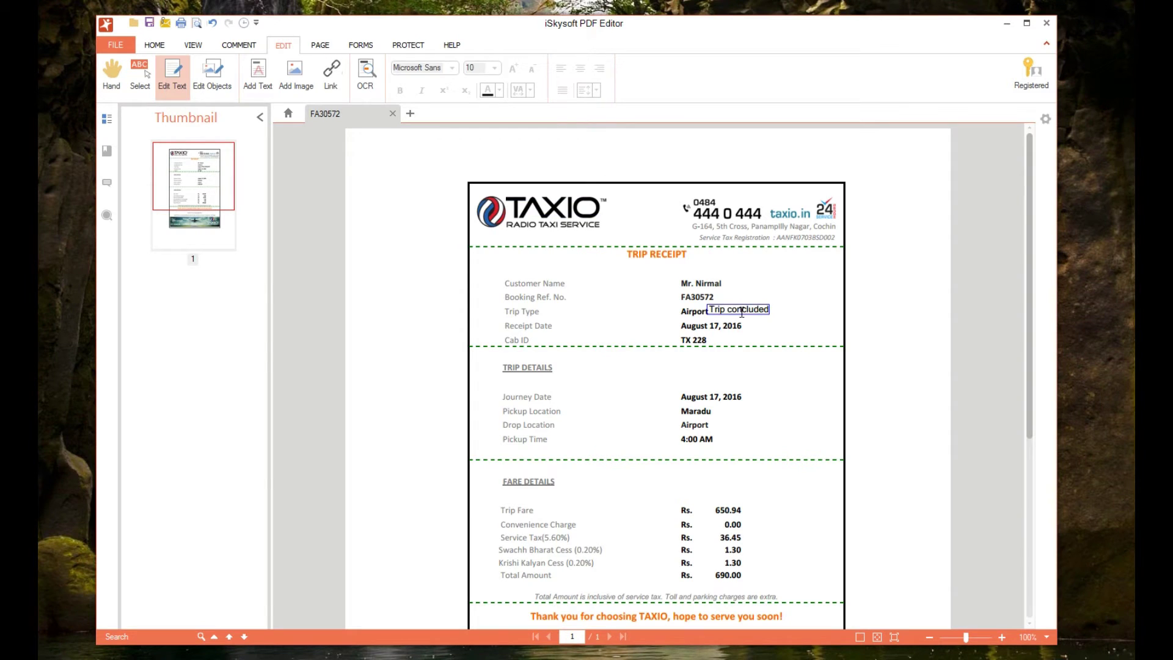
left_click_drag(739, 301, 740, 303)
left_click(751, 334)
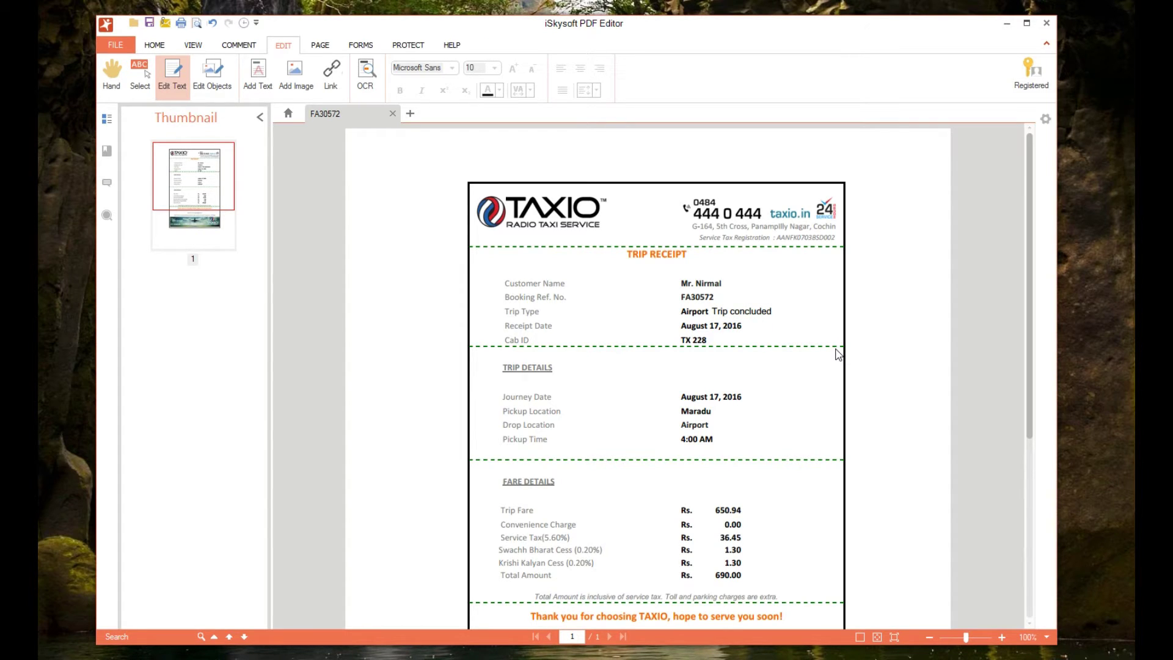
- Insert the whale-tail photo from the Amazing Lock Screen pictures folder
left_click(295, 72)
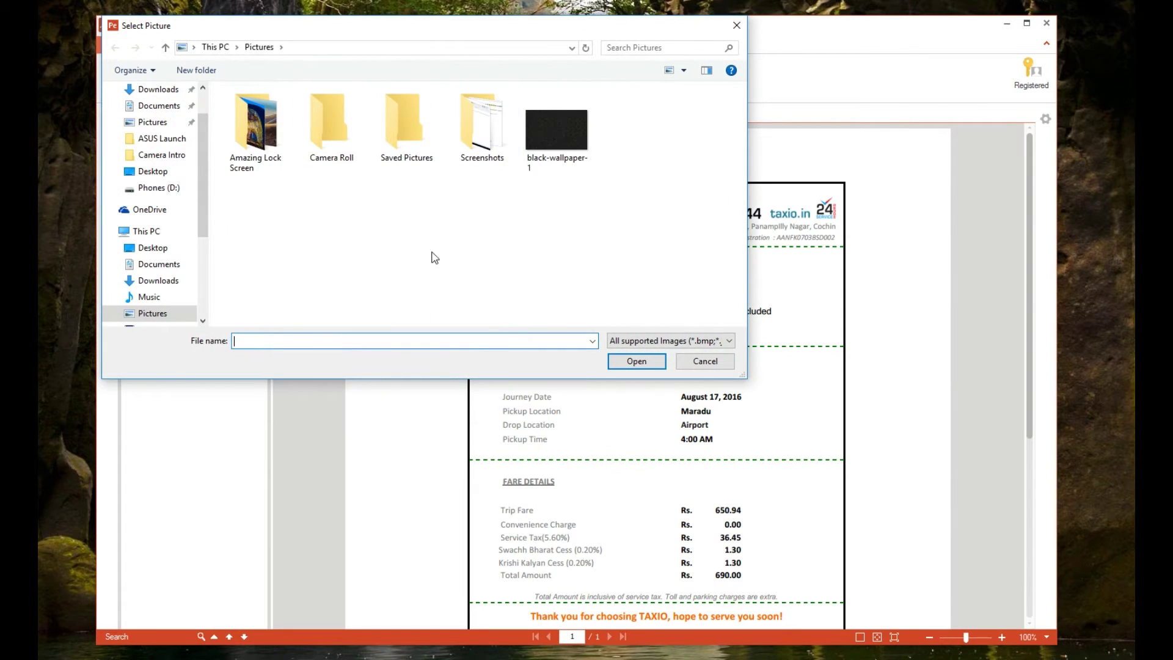
double_click(243, 150)
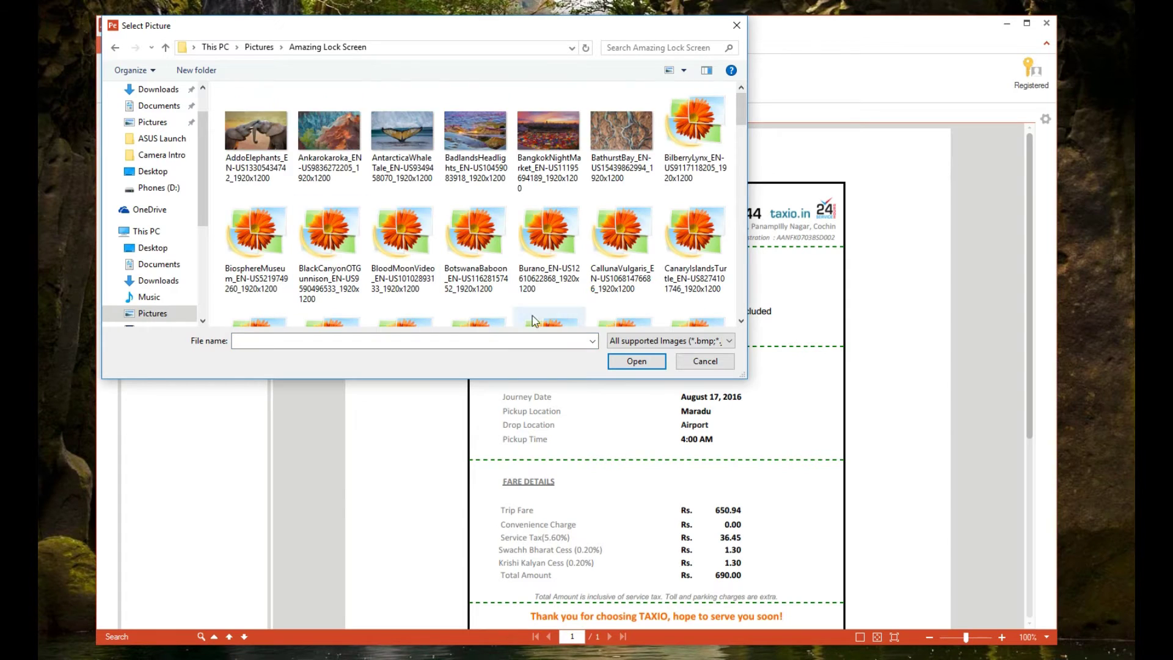
double_click(407, 143)
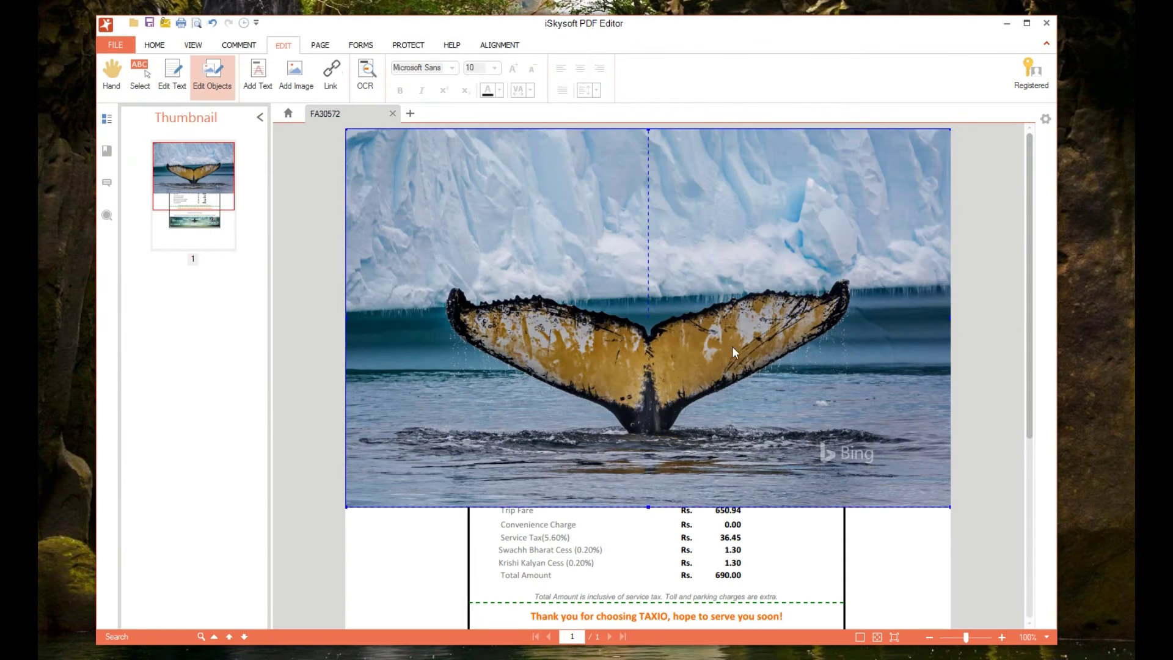
- Shrink the whale photo to a small thumbnail and place it beside the Trip Details values
left_click_drag(347, 130, 675, 303)
left_click_drag(838, 362, 565, 322)
left_click_drag(627, 474, 538, 345)
left_click_drag(716, 391, 535, 393)
left_click(711, 406)
left_click_drag(711, 406, 722, 406)
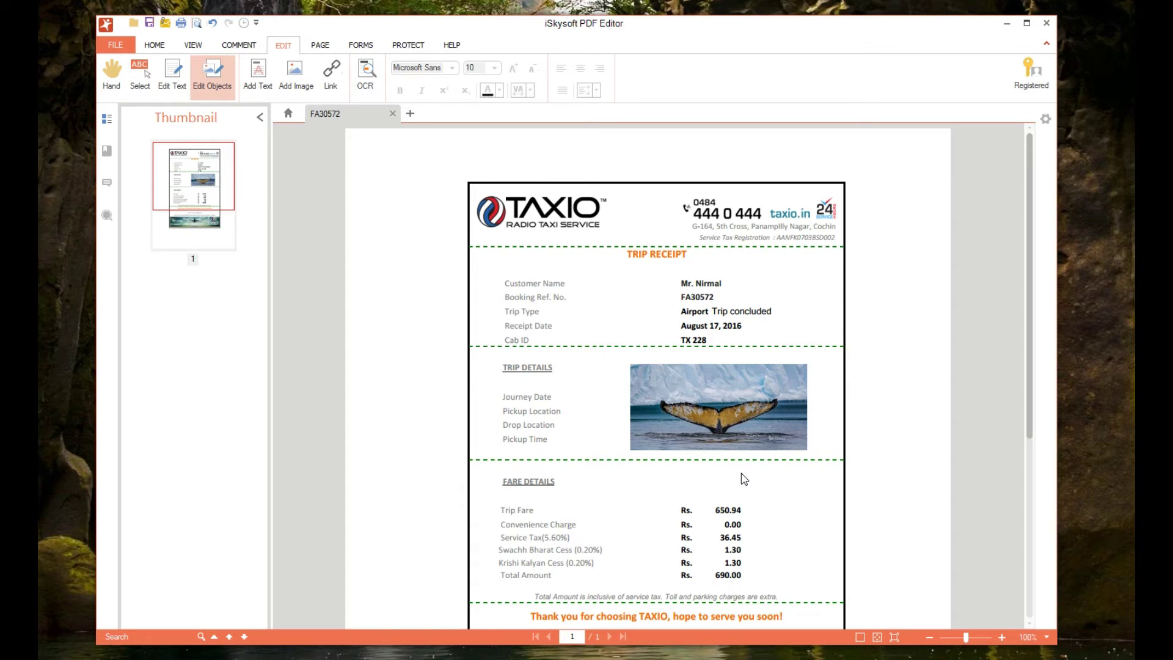
left_click(238, 46)
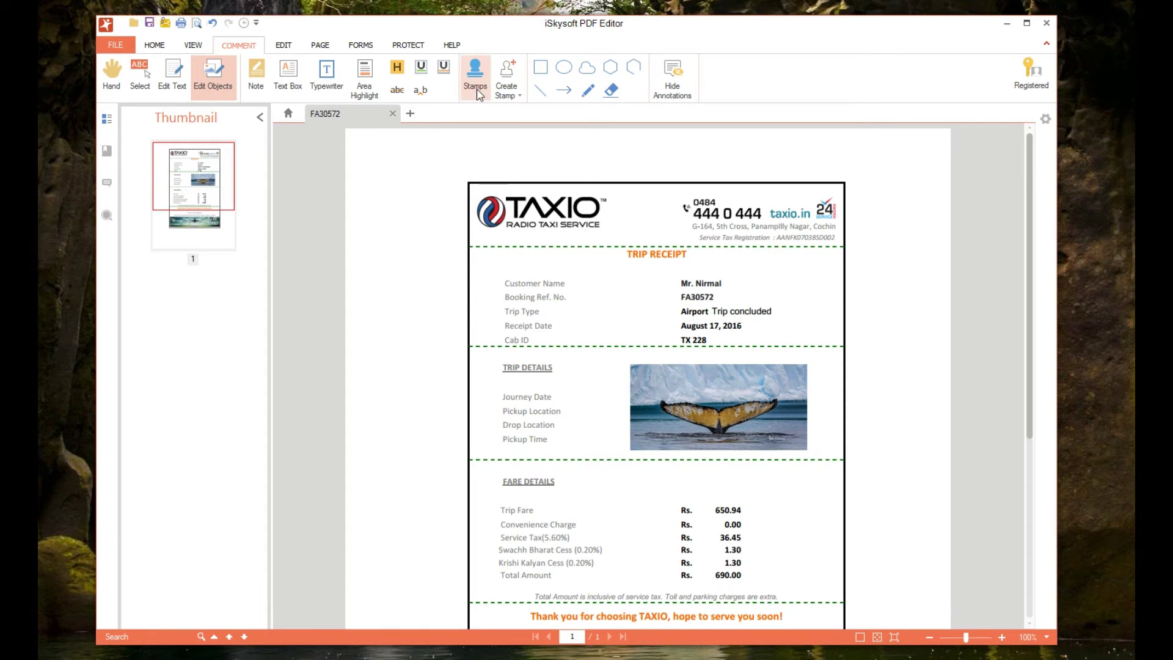
- Look through the View, Page and Forms tool sets, ending on the Protect tools
left_click(193, 44)
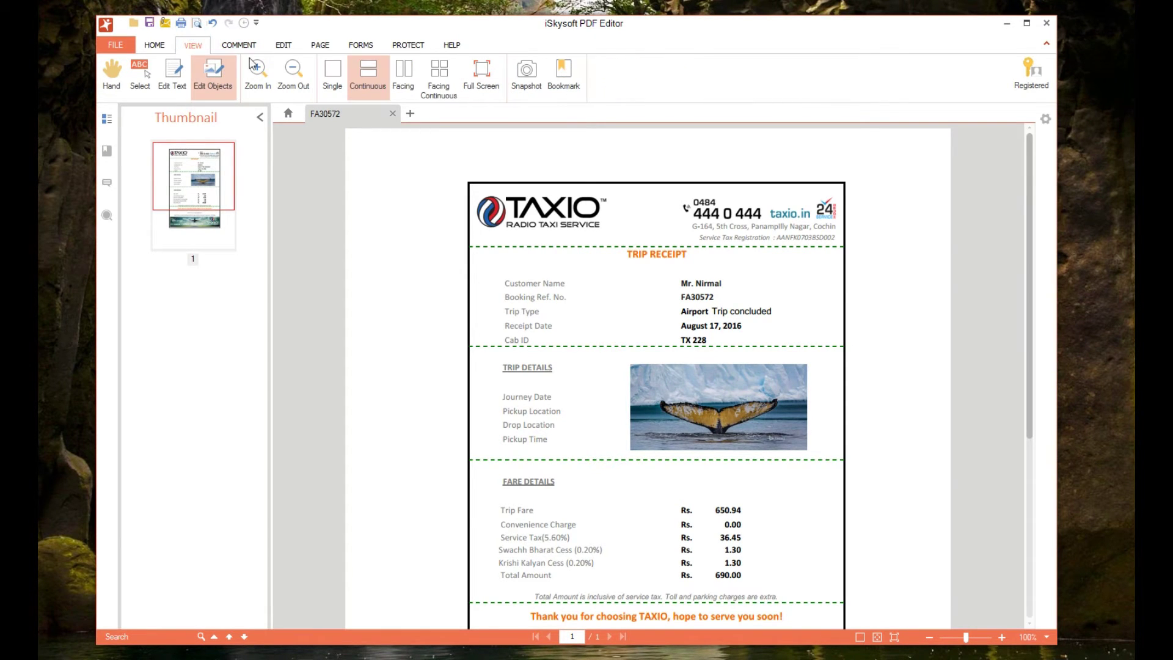
left_click(319, 45)
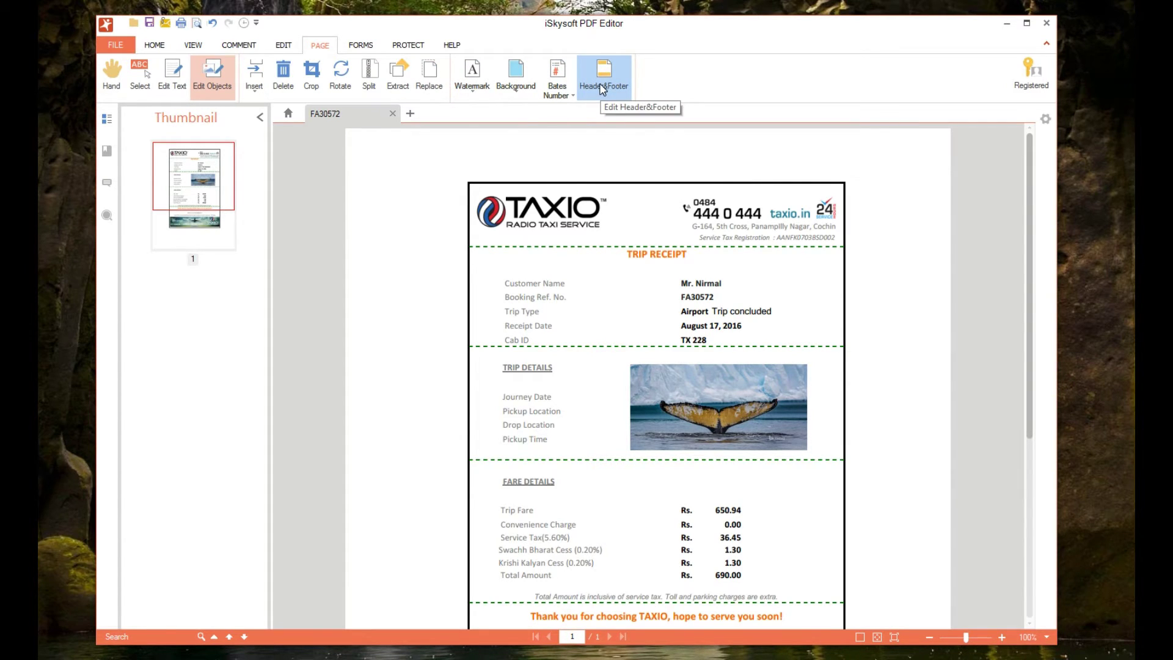
left_click(361, 45)
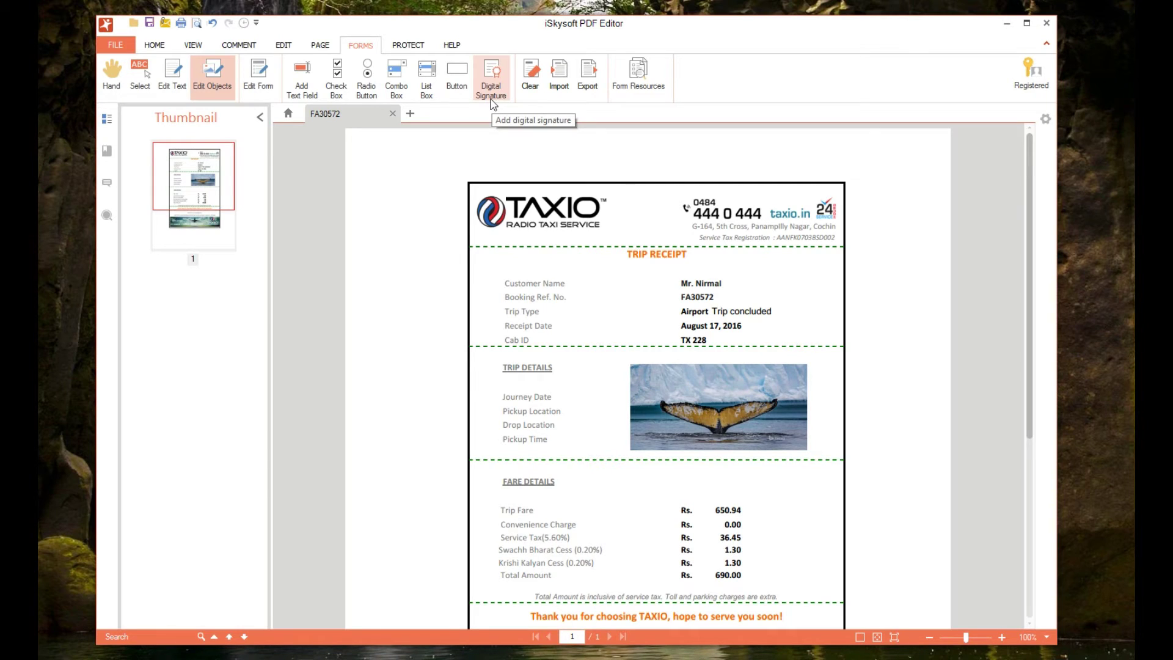
left_click(407, 46)
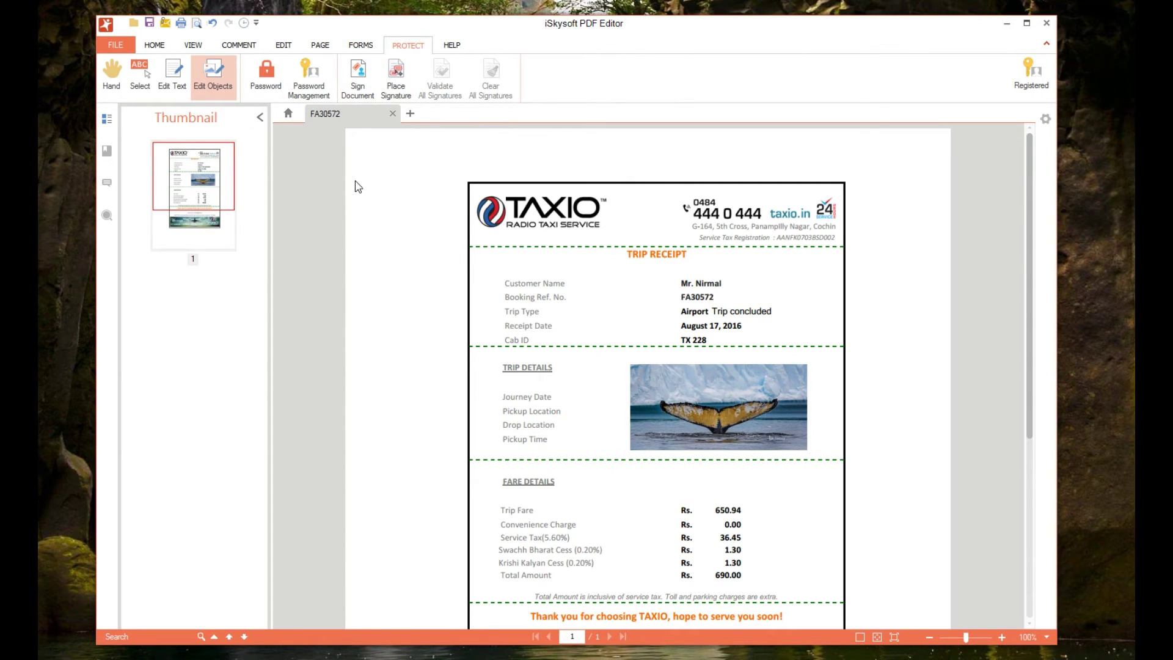
- Review the Password Security settings, close them without a password, and return to the Edit and View tools
left_click(265, 91)
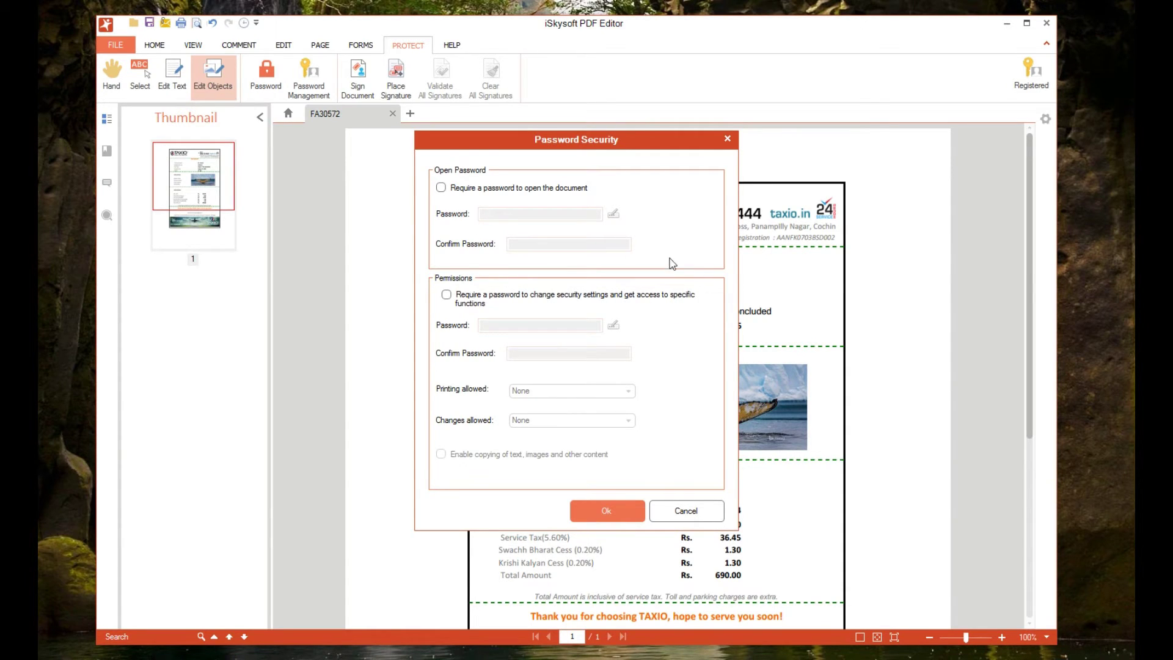
left_click(728, 140)
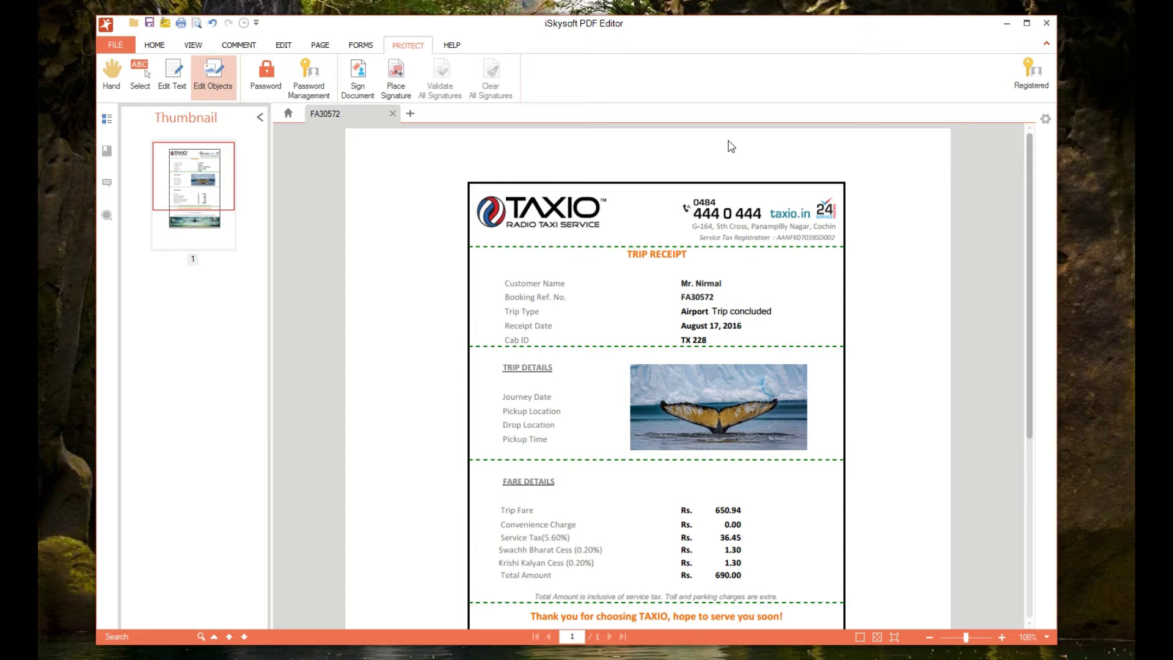
left_click(284, 46)
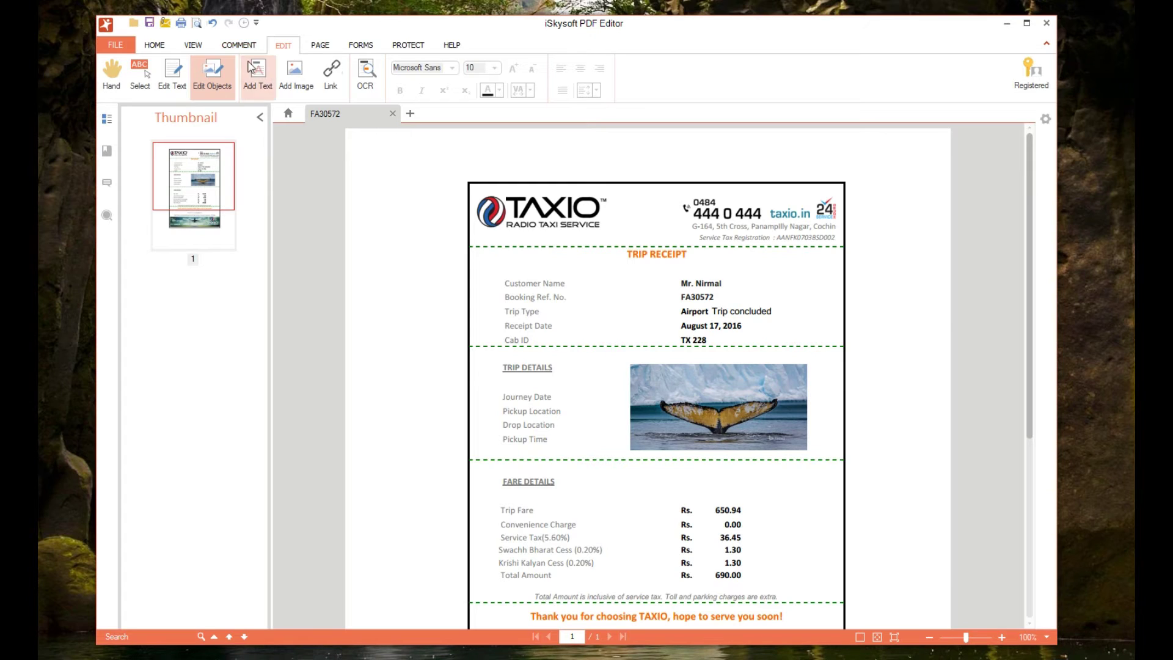
left_click(193, 46)
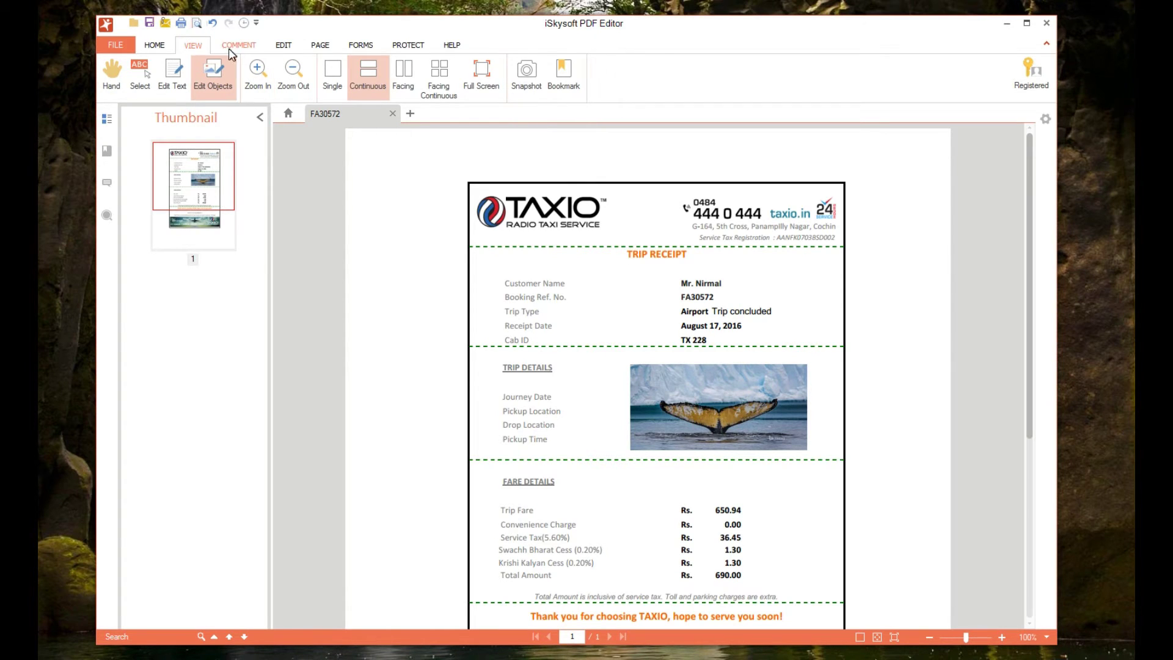
- Switch to the Edit tools and turn on Edit Objects
left_click(154, 46)
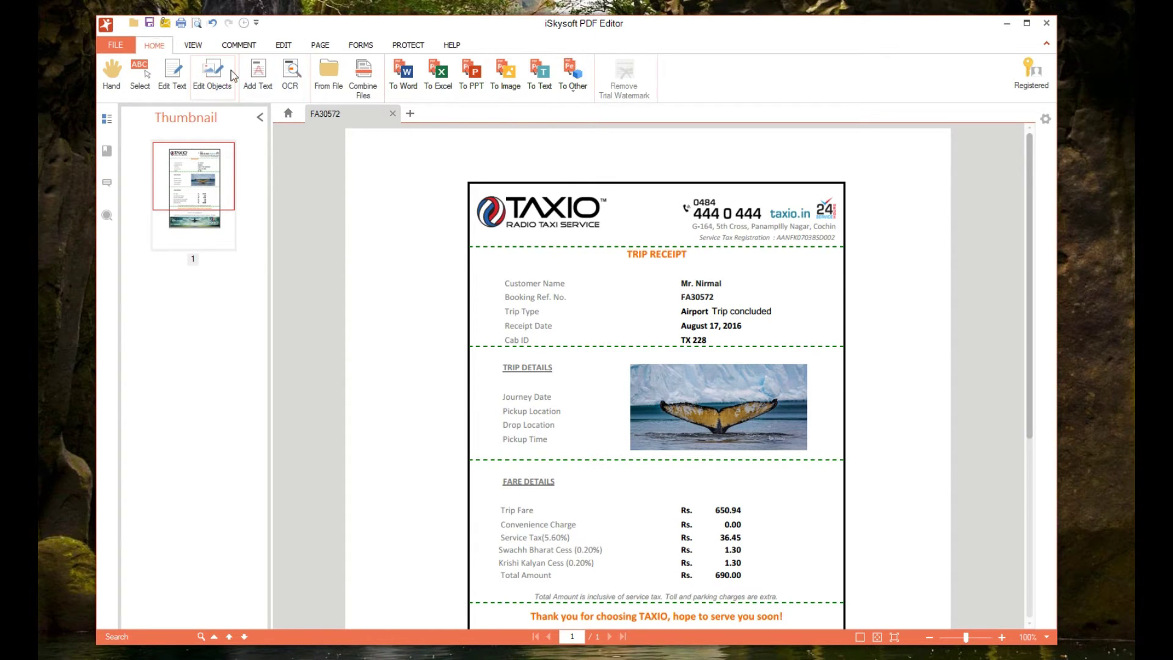
left_click(238, 45)
left_click(283, 47)
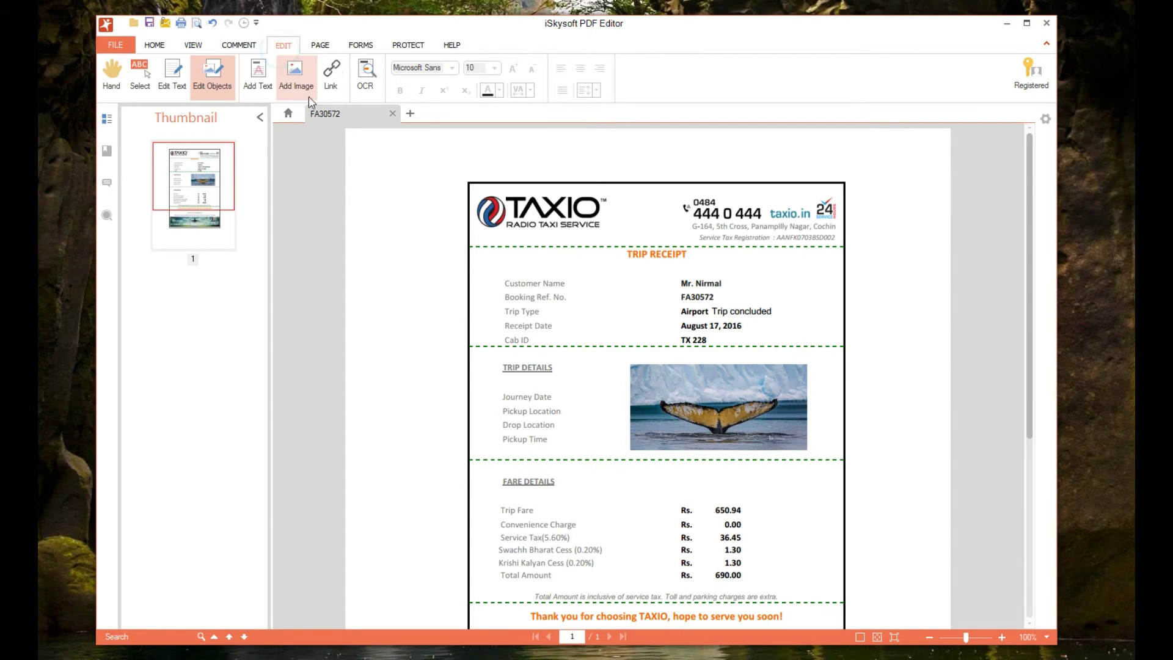
left_click(212, 86)
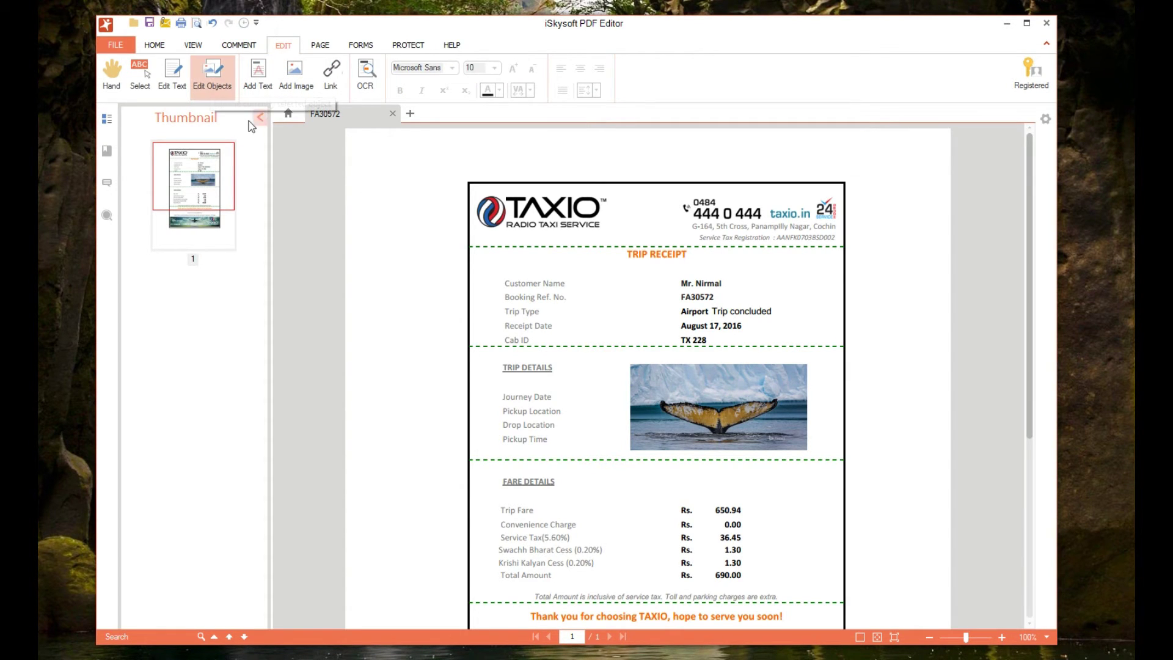
- Flip the TAXIO logo over with its rotation handle, then deselect it
left_click(528, 282)
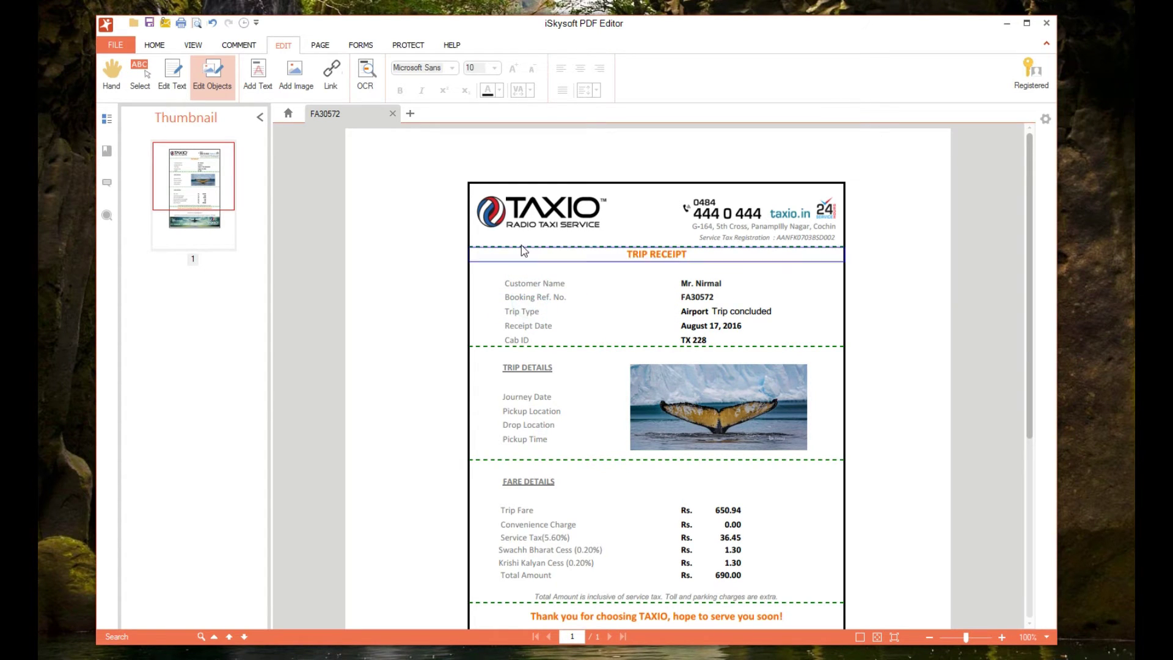
left_click(535, 214)
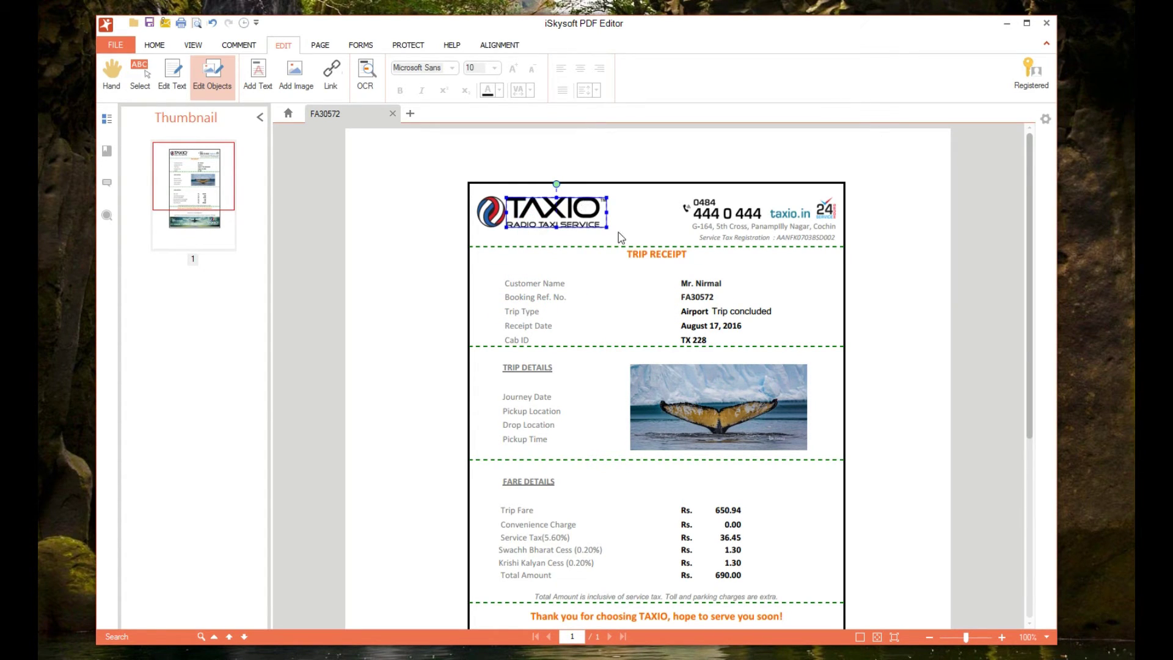
left_click_drag(556, 185, 556, 239)
left_click(577, 270)
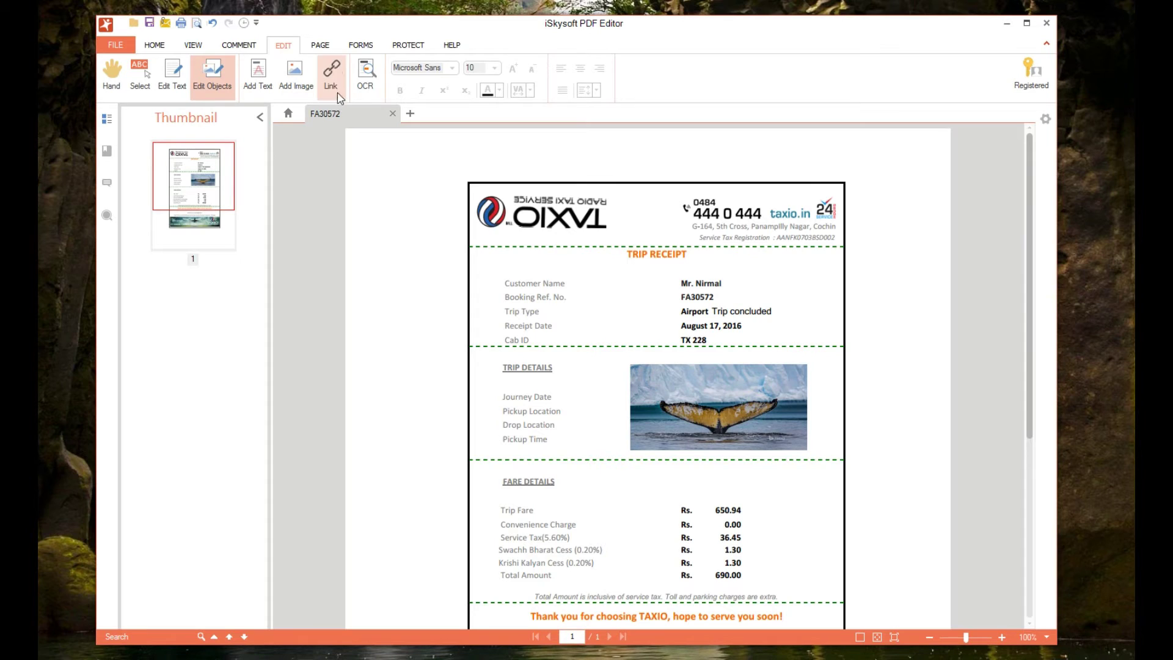
- Browse the Comment and View tools, ending on Home with the Word, Excel, PPT, image and text conversions
left_click(240, 47)
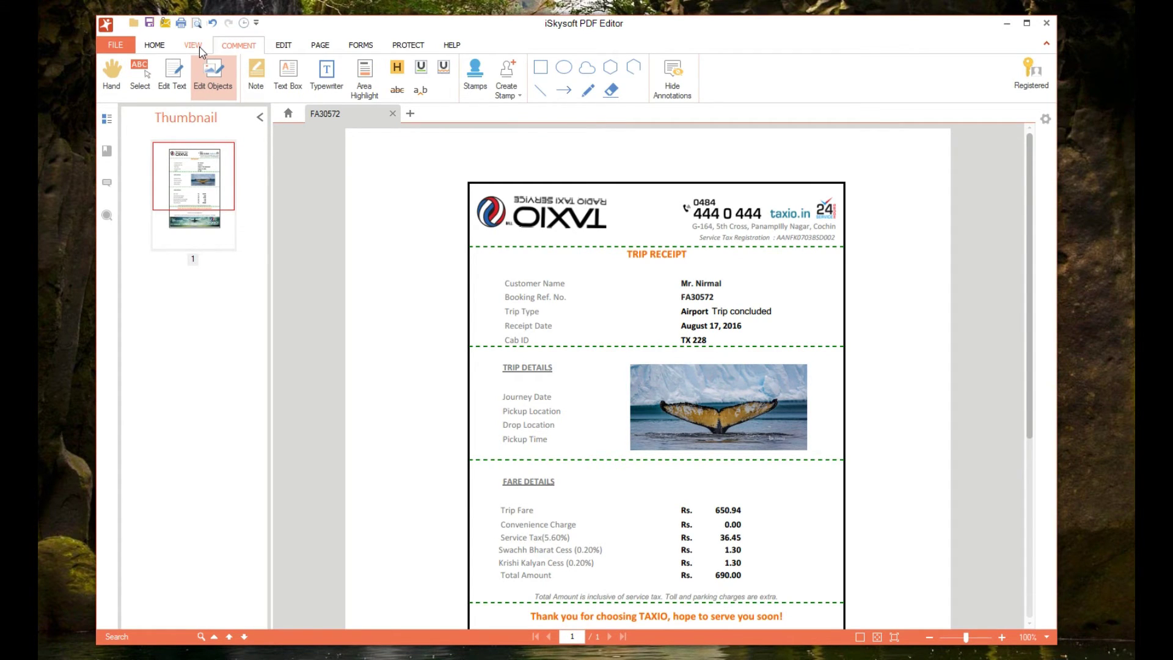
left_click(199, 49)
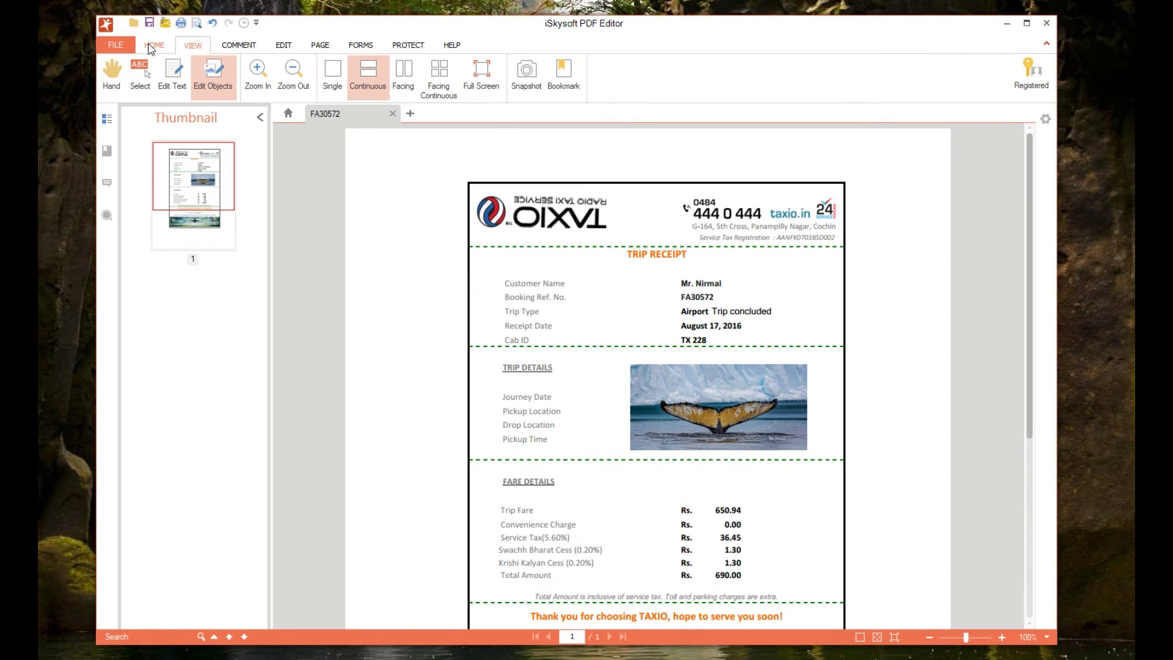
left_click(151, 48)
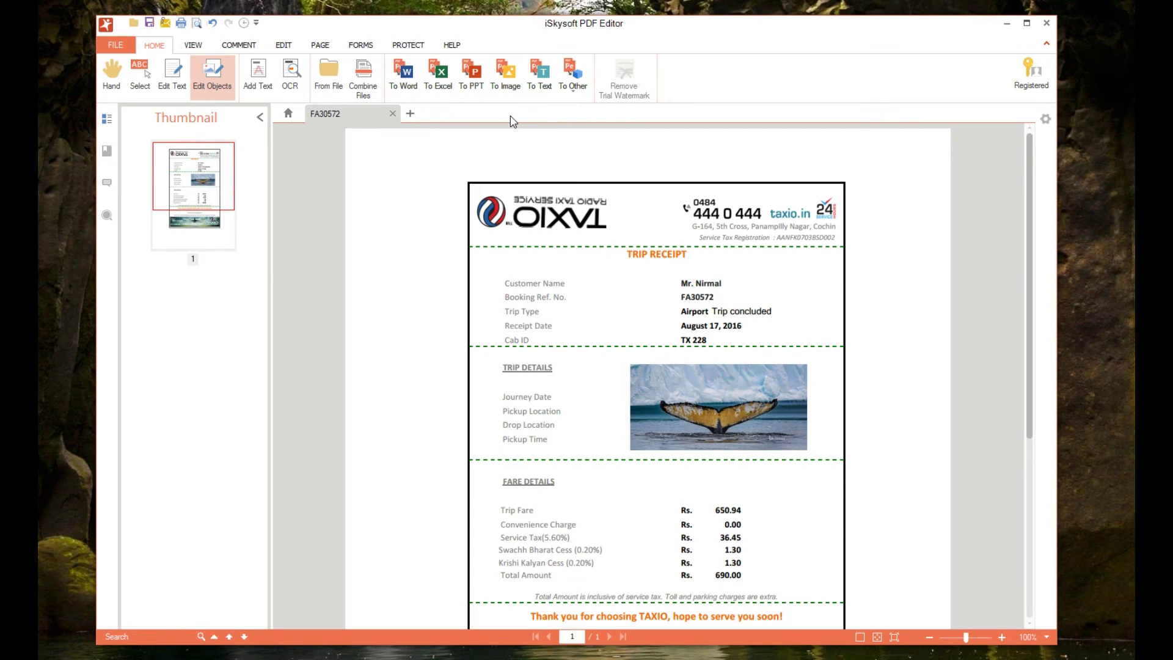
left_click(408, 87)
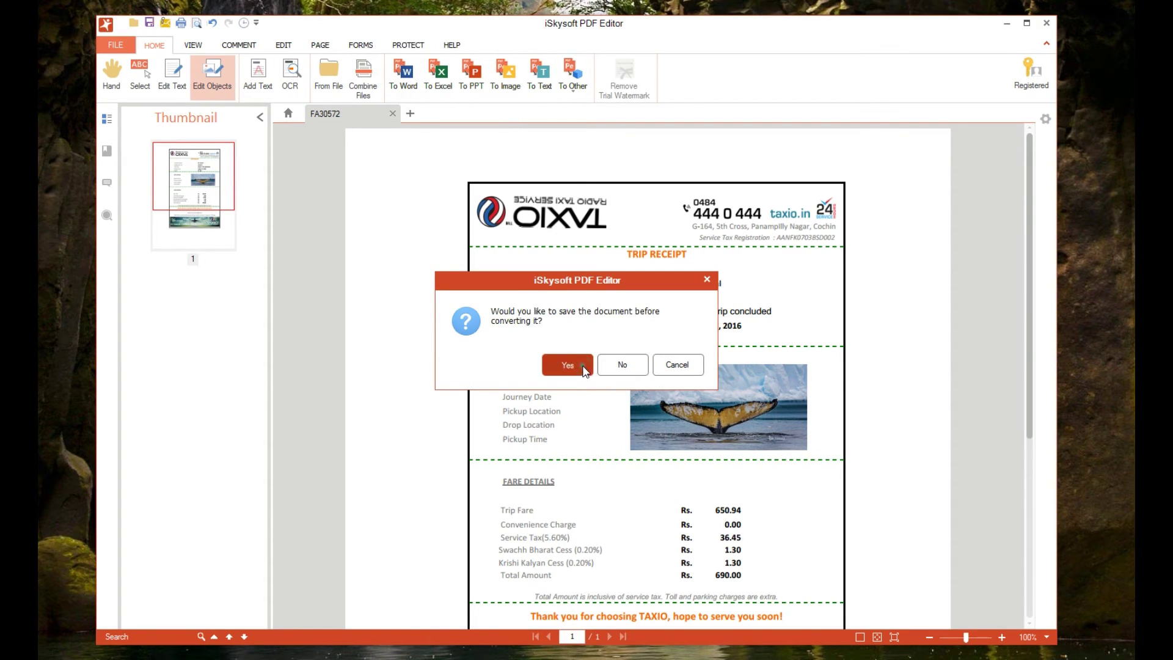
left_click(586, 369)
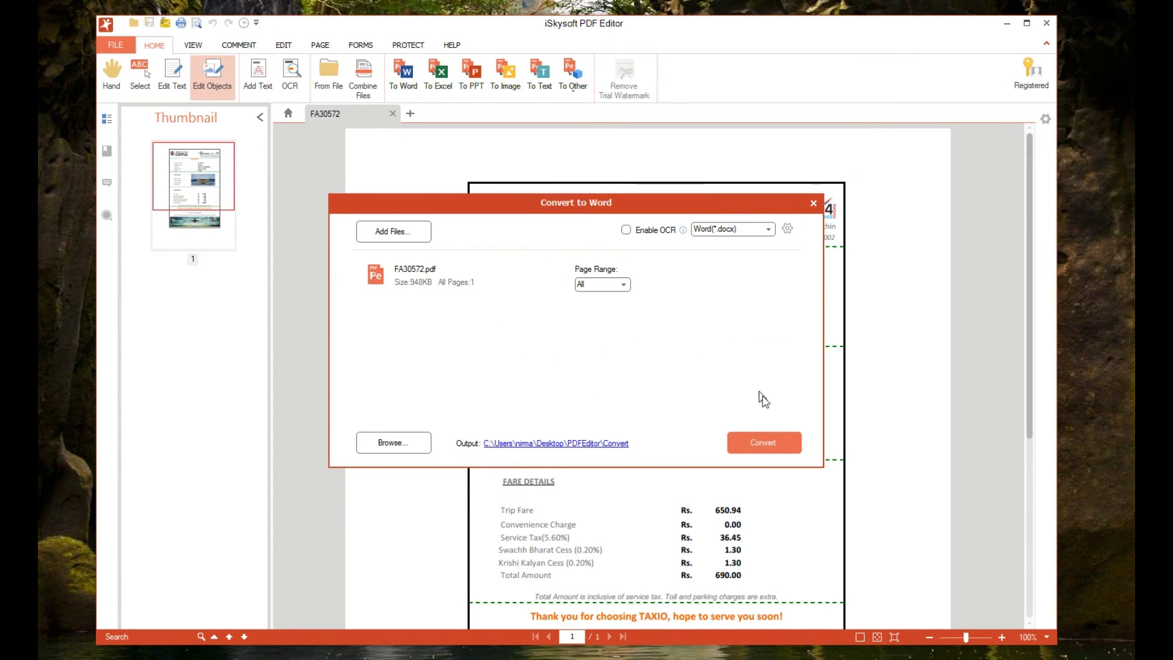
left_click(735, 230)
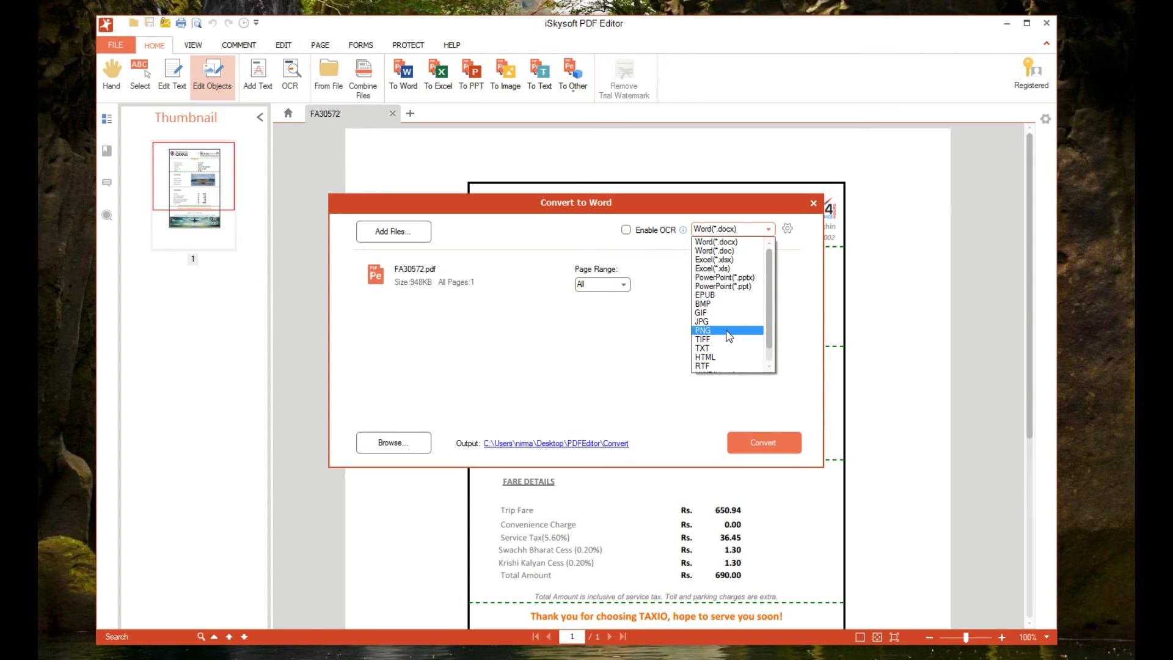
scroll(741, 353, "down", 1)
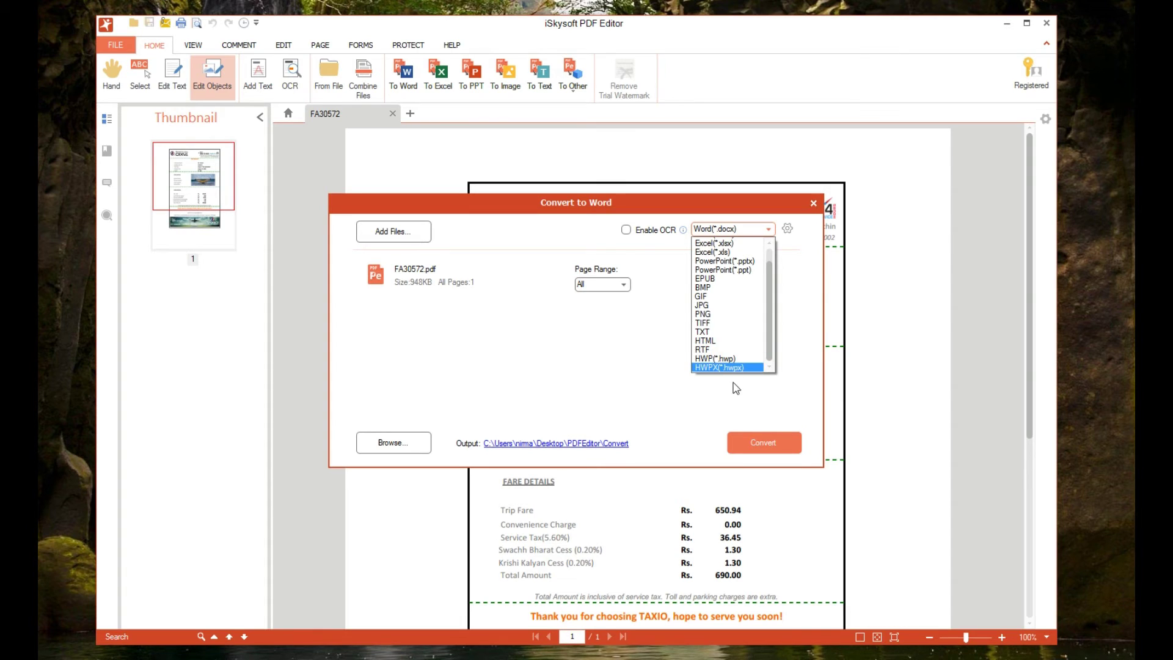
left_click(739, 419)
left_click_drag(814, 215, 815, 211)
left_click(815, 211)
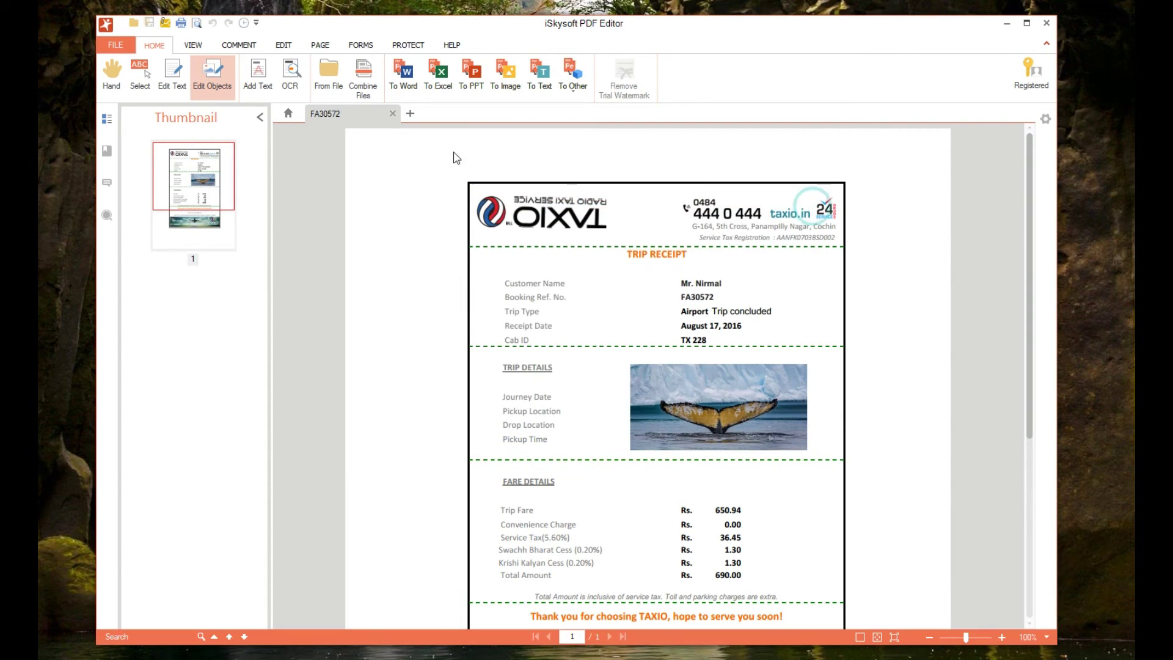
- Close the FA30572 receipt, then try Combine Files' Add Files and cancel without combining anything
left_click(392, 114)
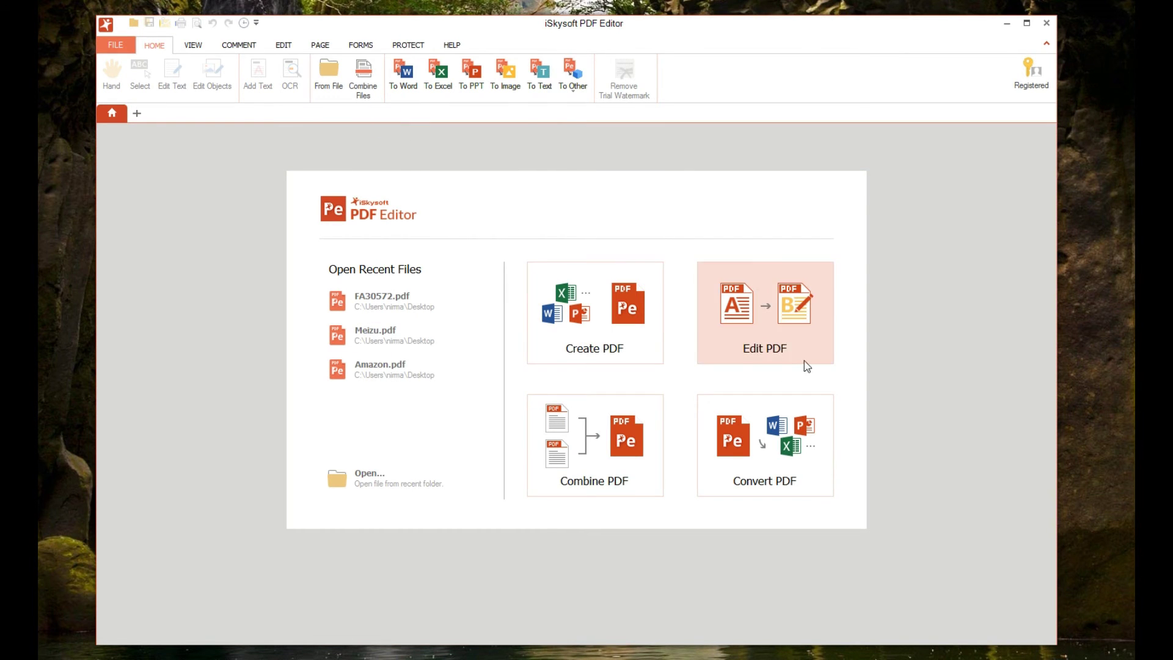
left_click(604, 456)
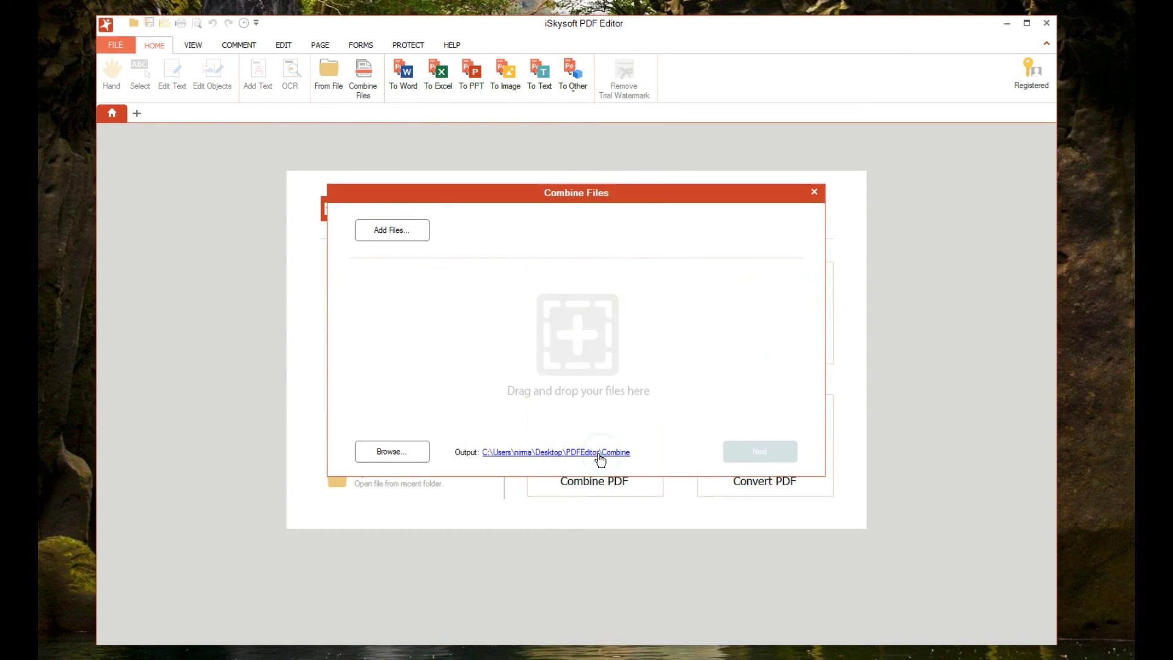
left_click(419, 235)
scroll(747, 421, "down", 3)
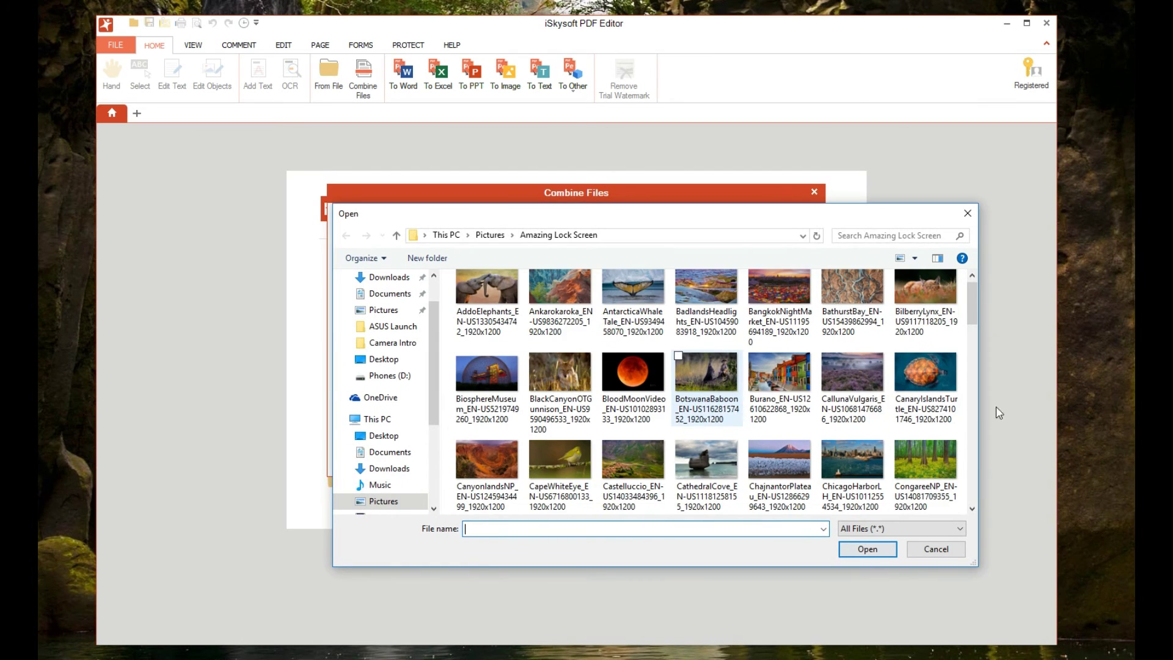
left_click(936, 549)
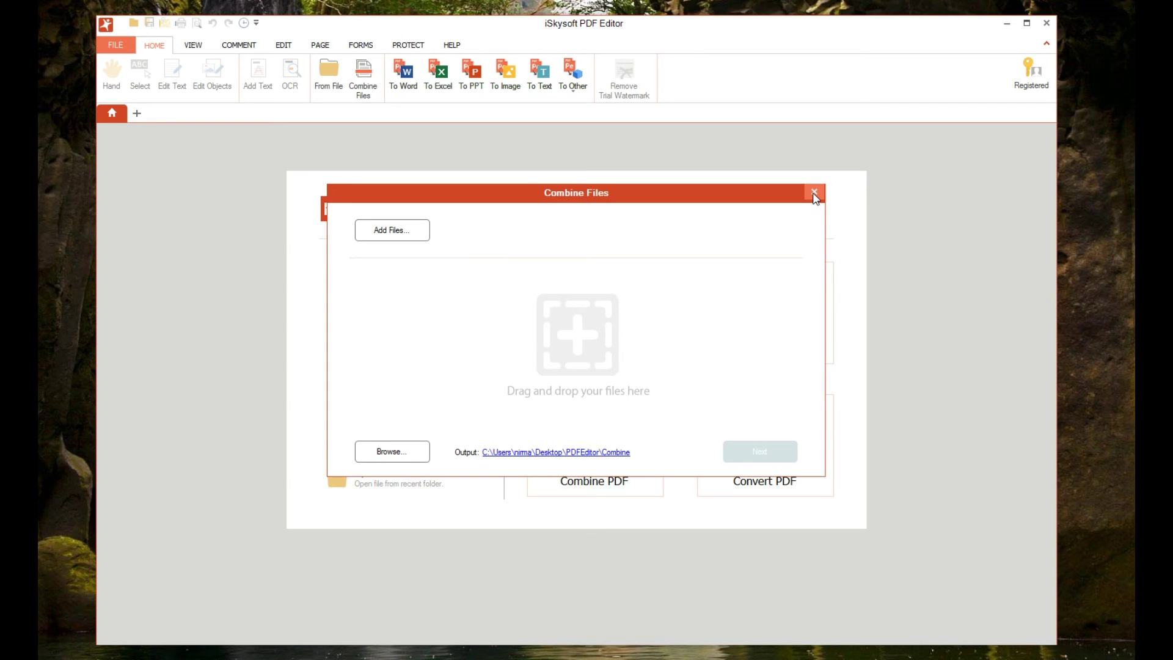
left_click(815, 193)
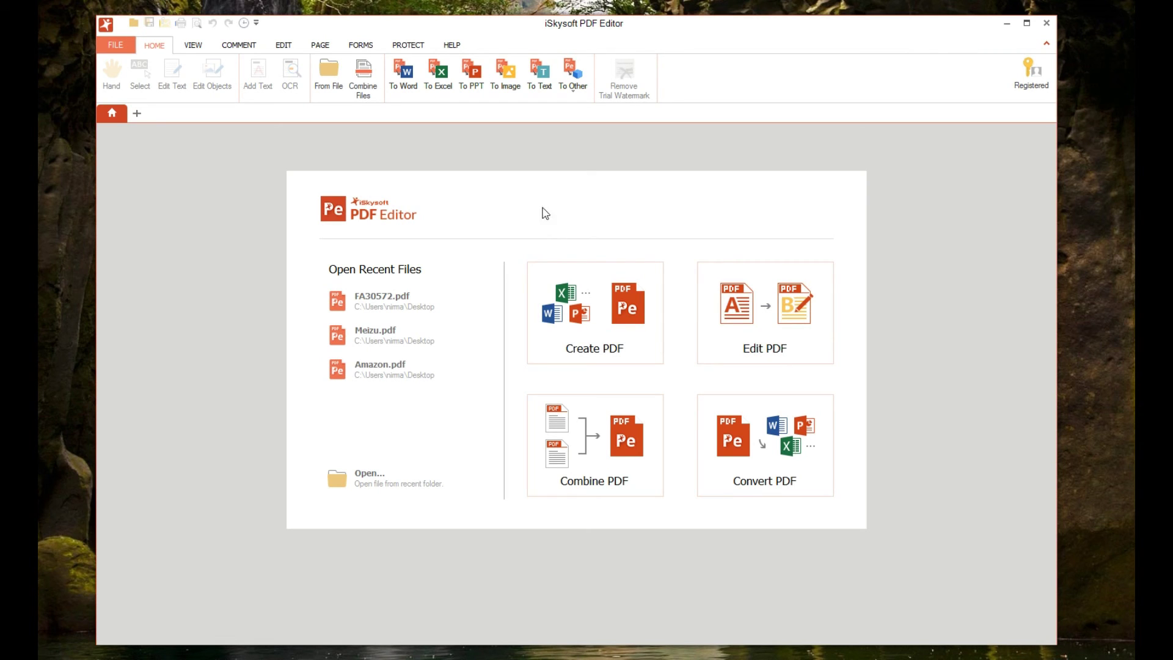
left_click(193, 47)
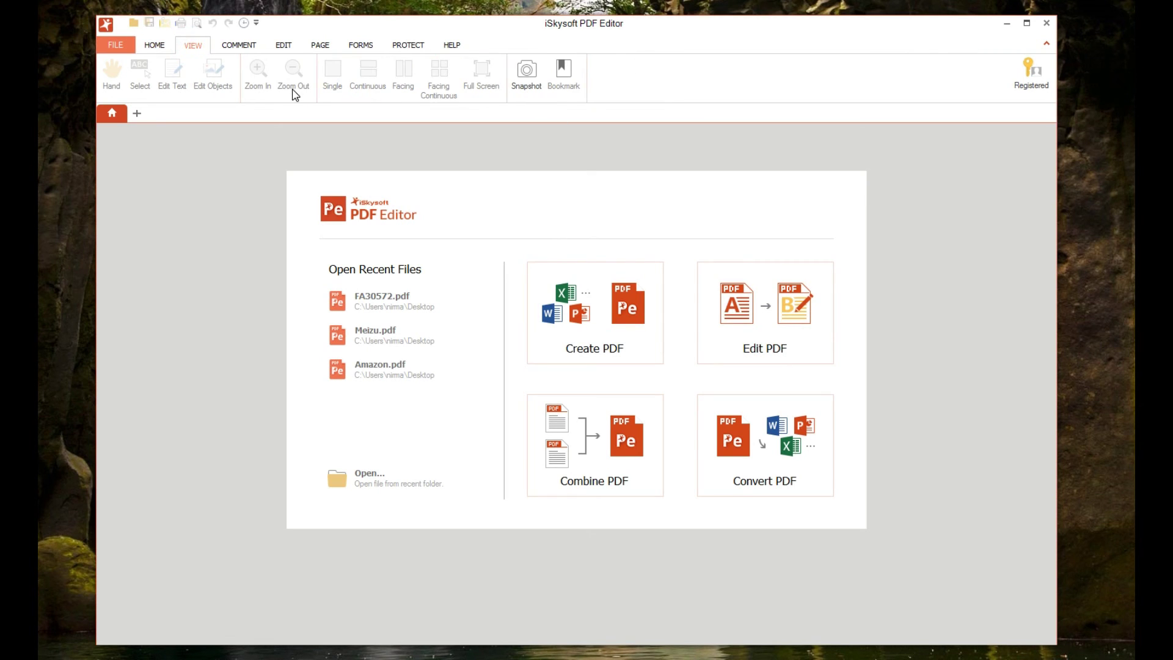
left_click(160, 46)
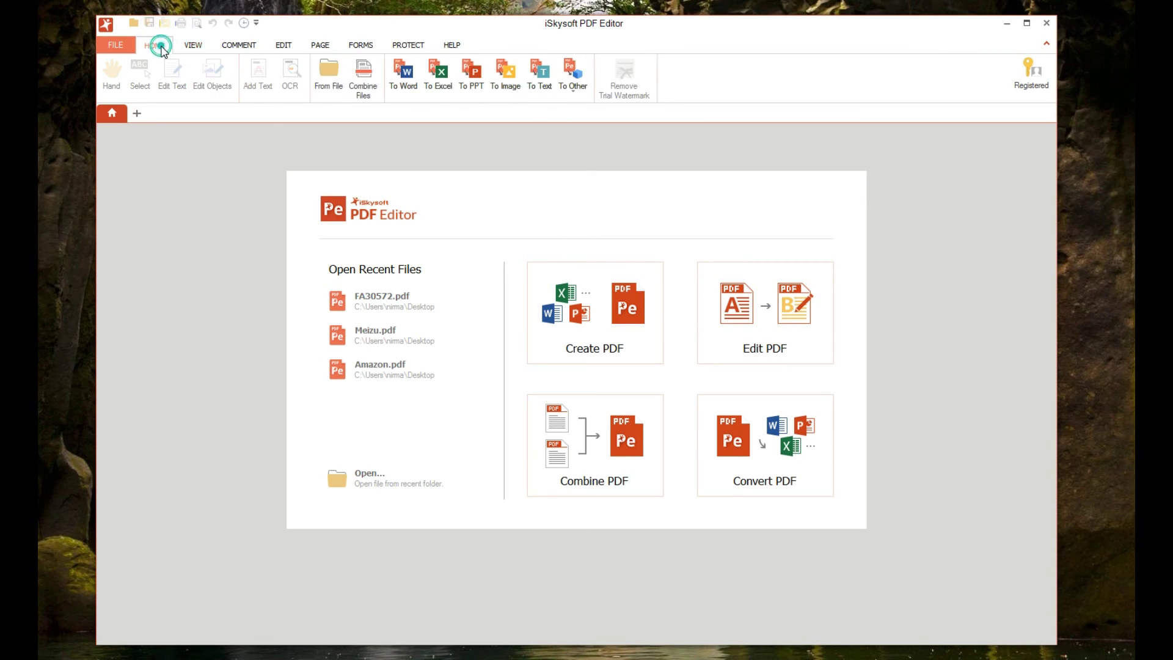
left_click(115, 45)
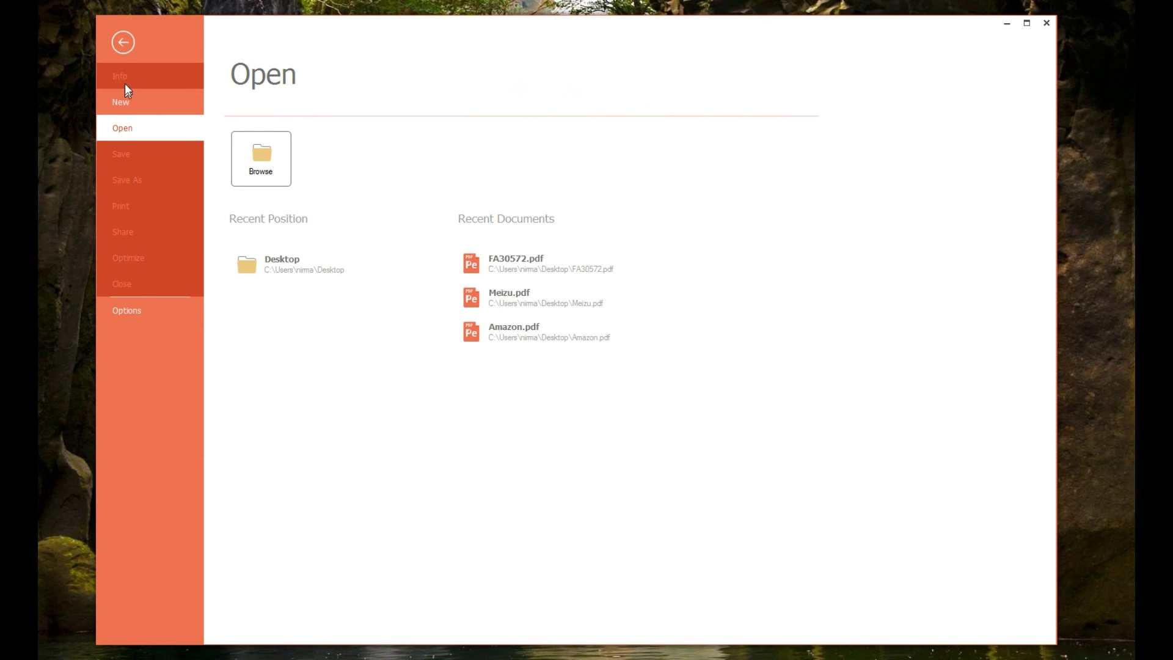
left_click(116, 46)
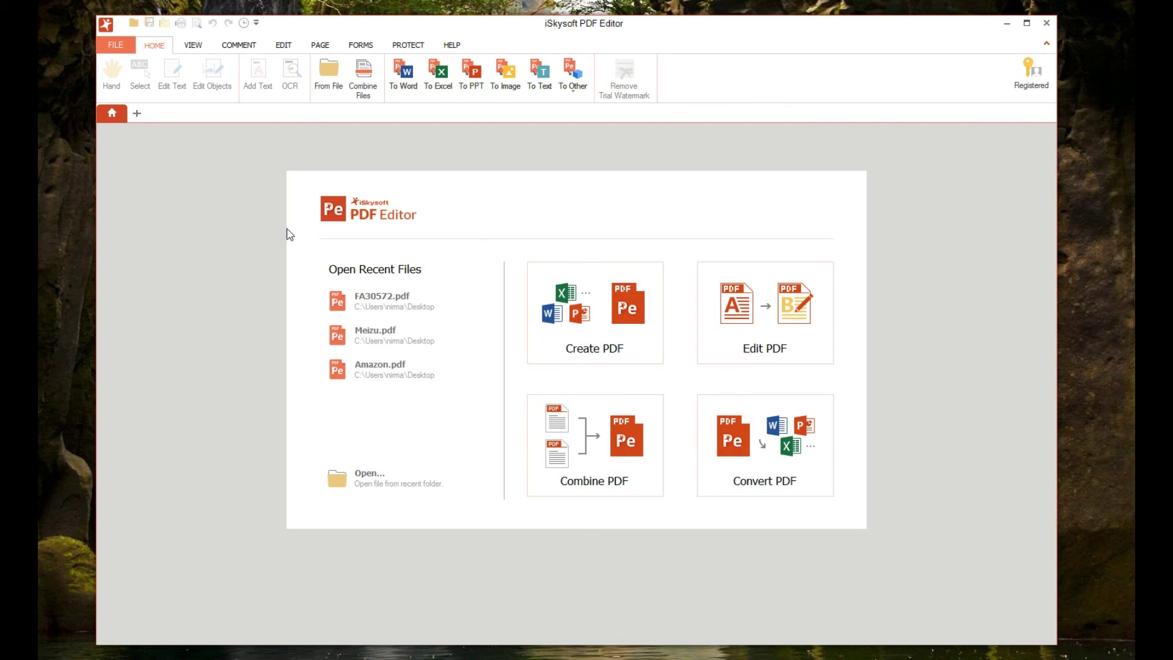